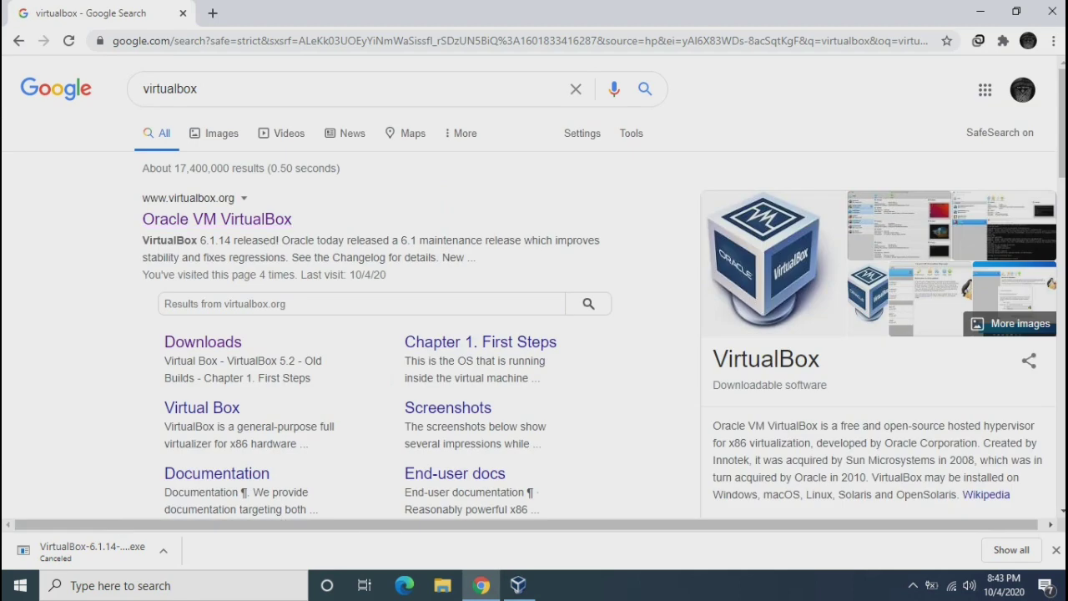
Go to VirtualBox.org's Downloads page and start the Windows hosts installer download
{"action": "left_click", "coordinate": [217, 218]}
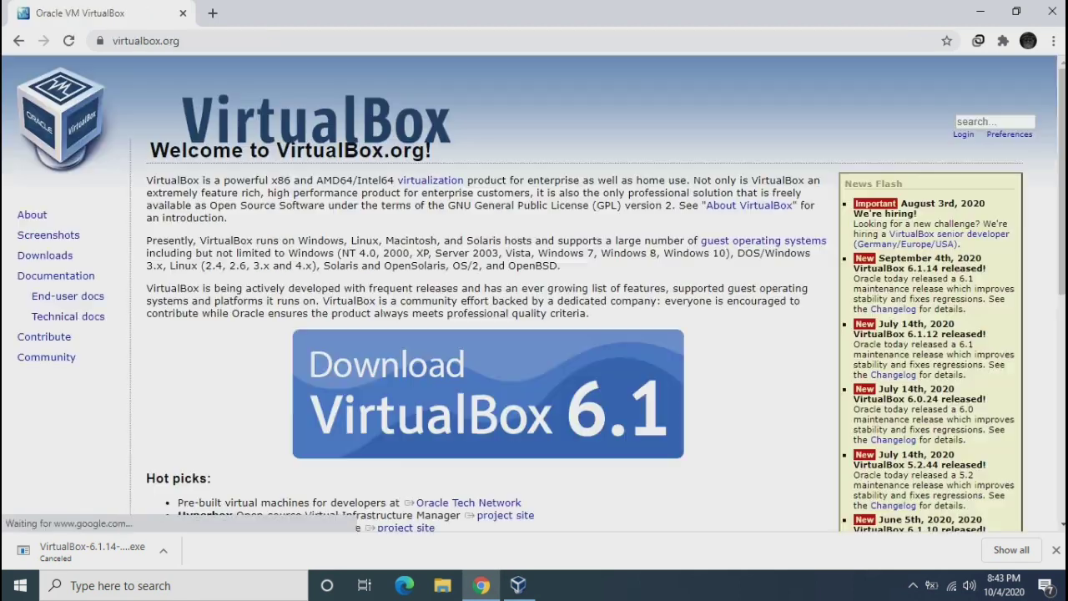
{"action": "left_click", "coordinate": [45, 255]}
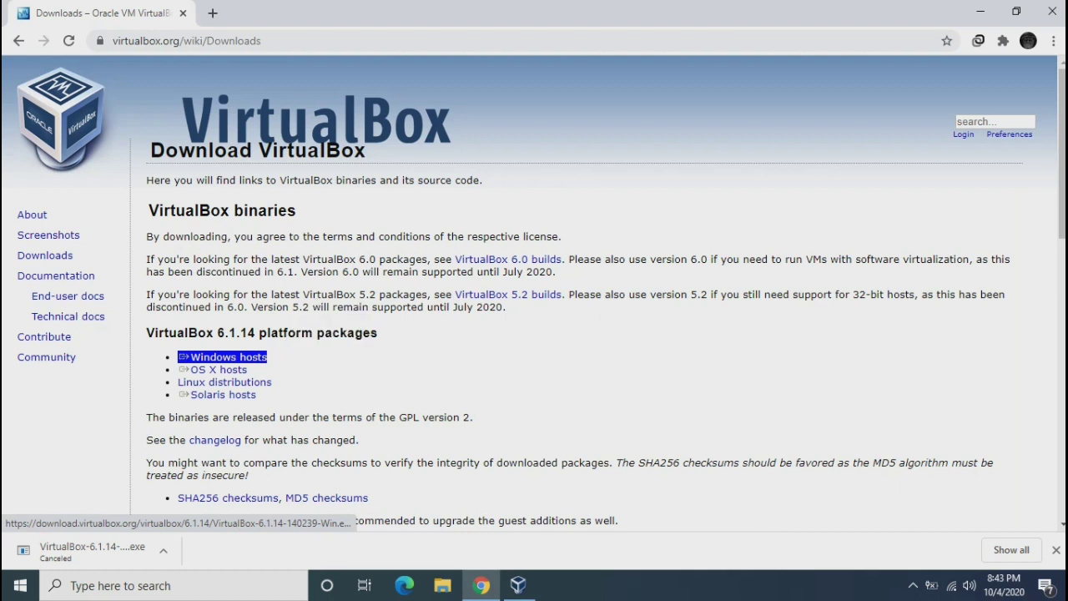
{"action": "left_click", "coordinate": [222, 356]}
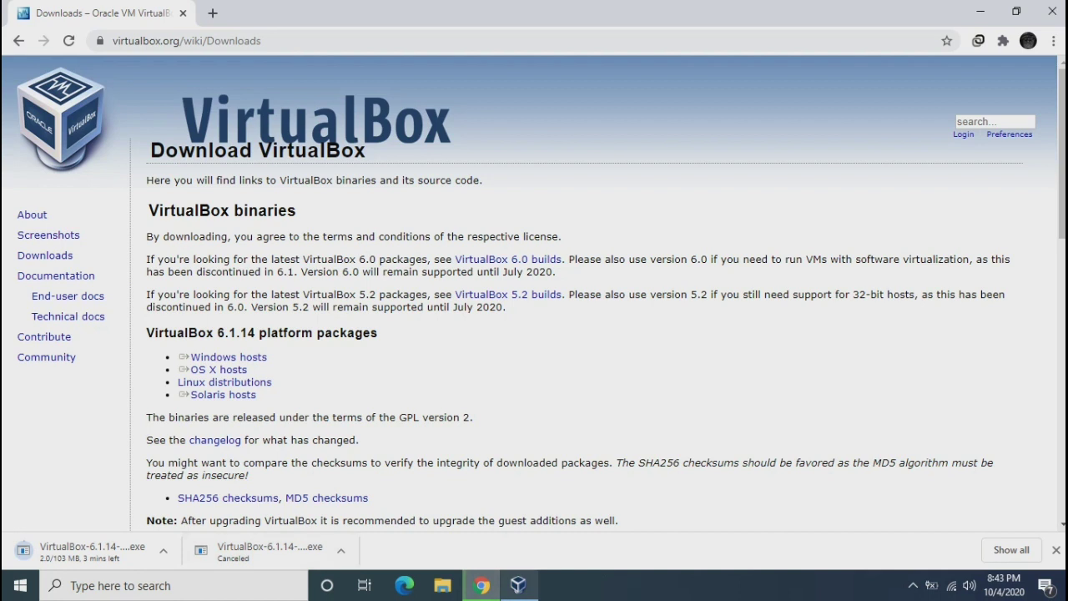
Cancel the Windows hosts installer download and open a new browser tab
{"action": "left_click", "coordinate": [162, 550]}
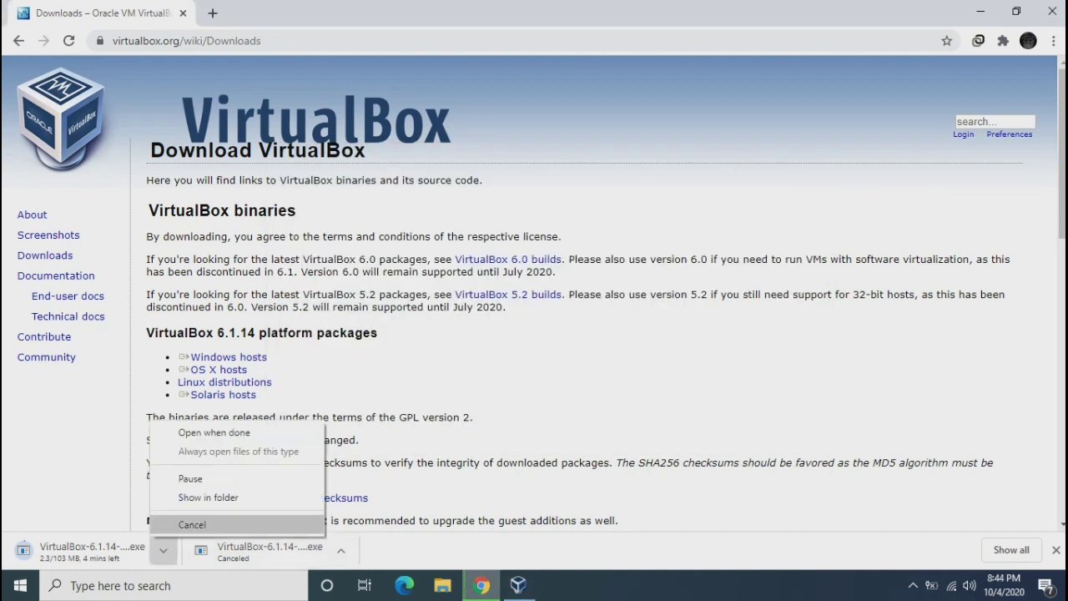
{"action": "left_click", "coordinate": [192, 524]}
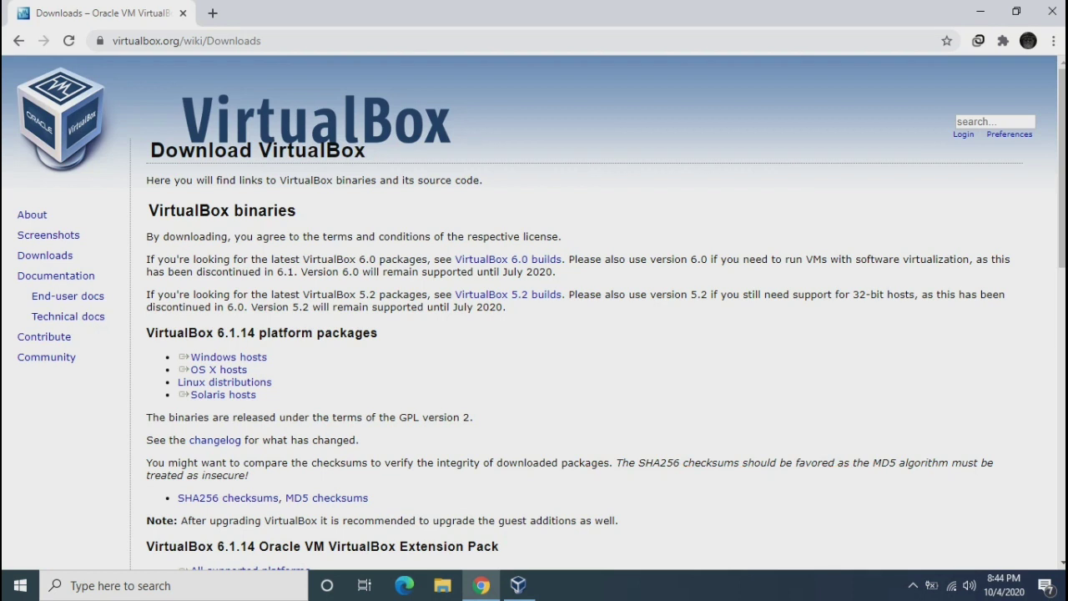
{"action": "key", "text": "ctrl+t"}
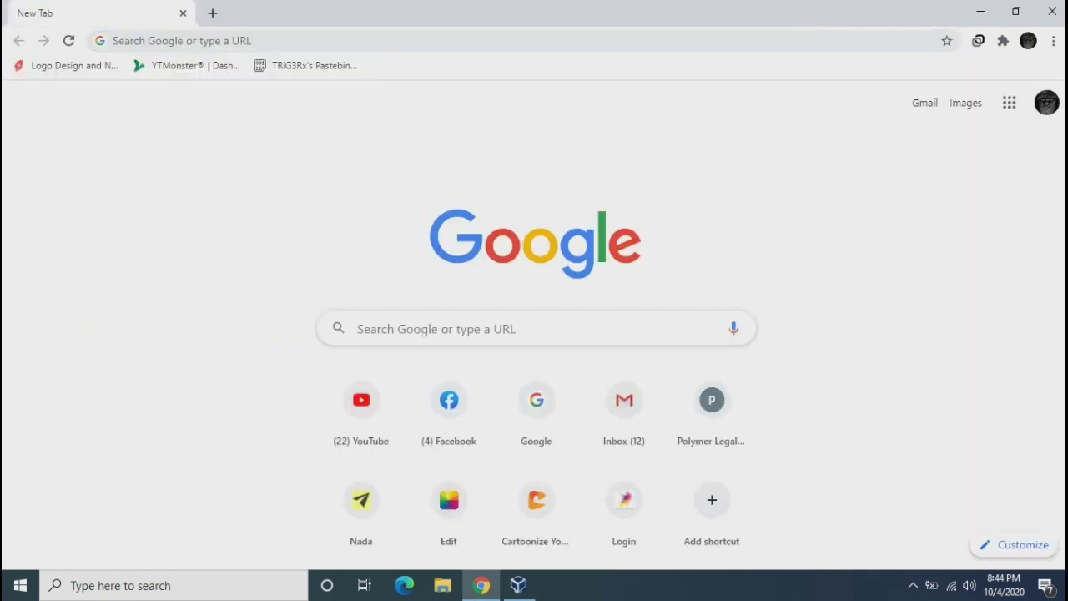
Search for parrot os and go to the parrotlinux.org download page
{"action": "left_click", "coordinate": [534, 328]}
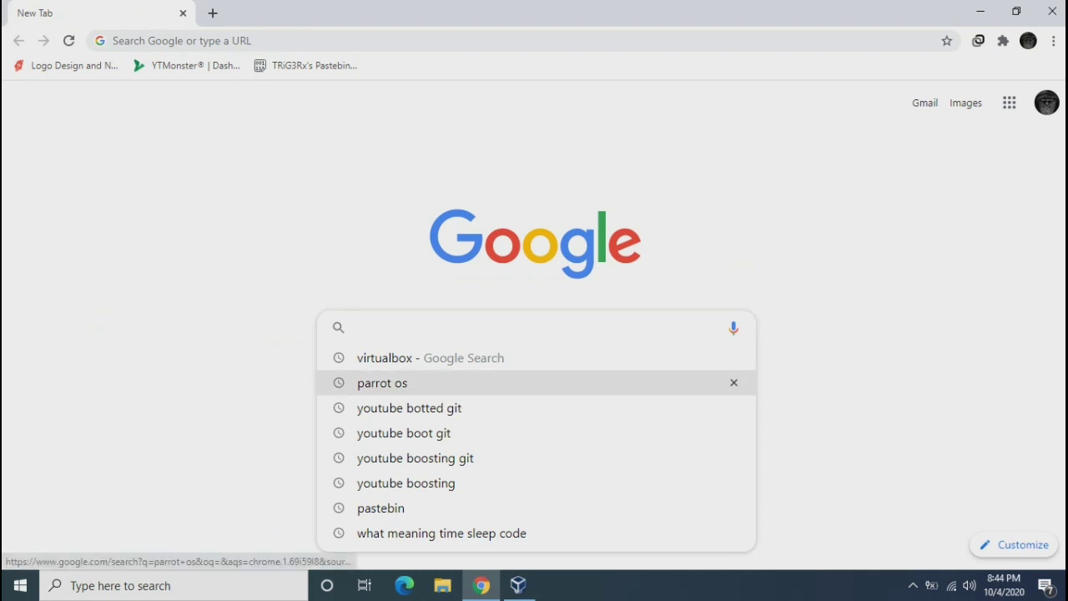
{"action": "left_click", "coordinate": [382, 382]}
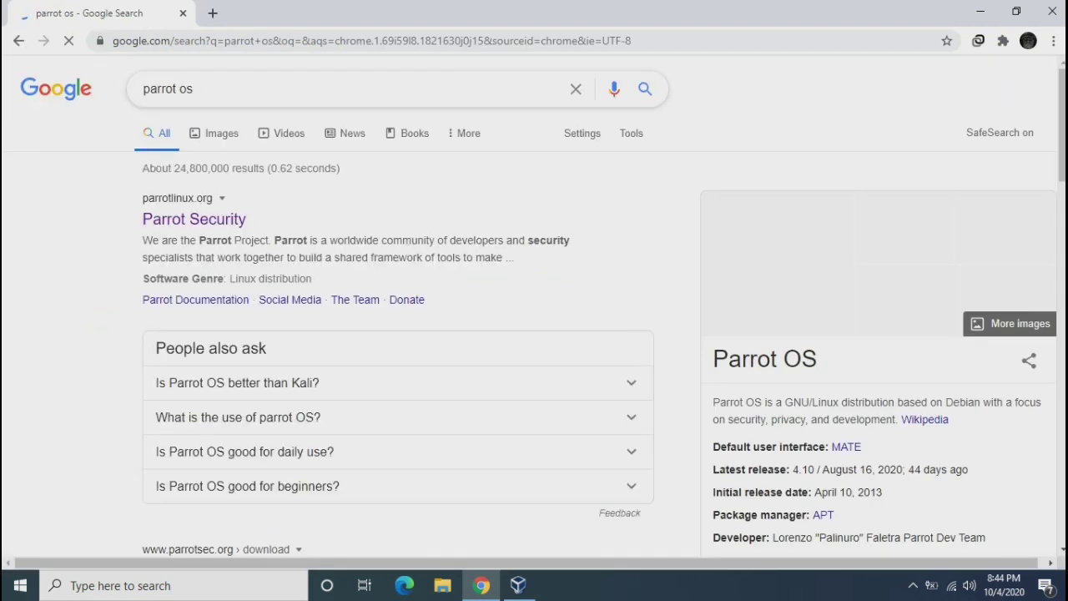
{"action": "key", "text": "ctrl+a"}
{"action": "left_click_drag", "start_coordinate": [247, 218], "coordinate": [143, 219]}
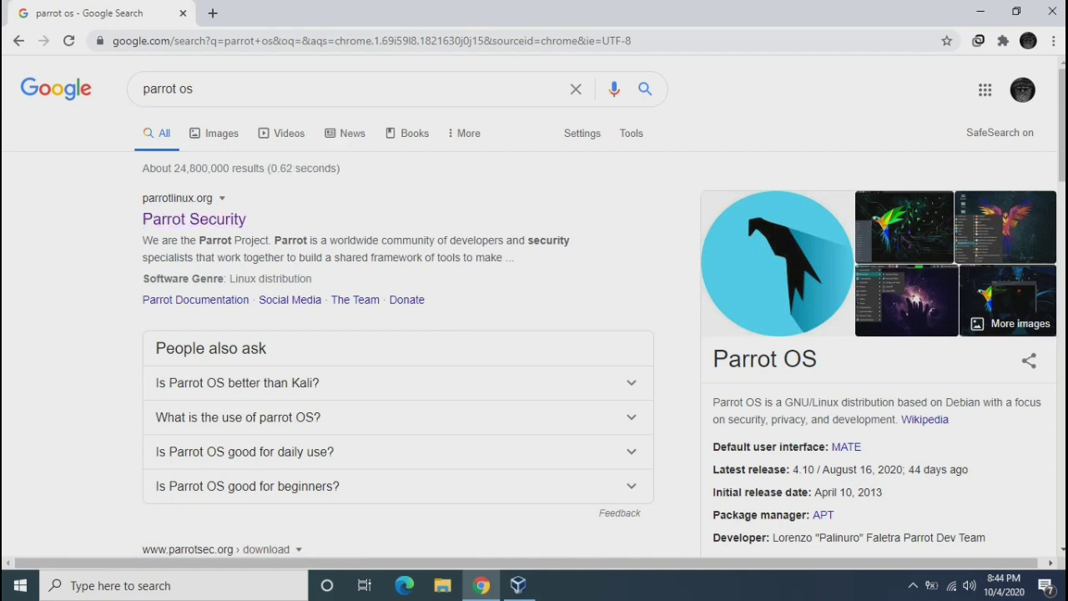
{"action": "left_click", "coordinate": [193, 219]}
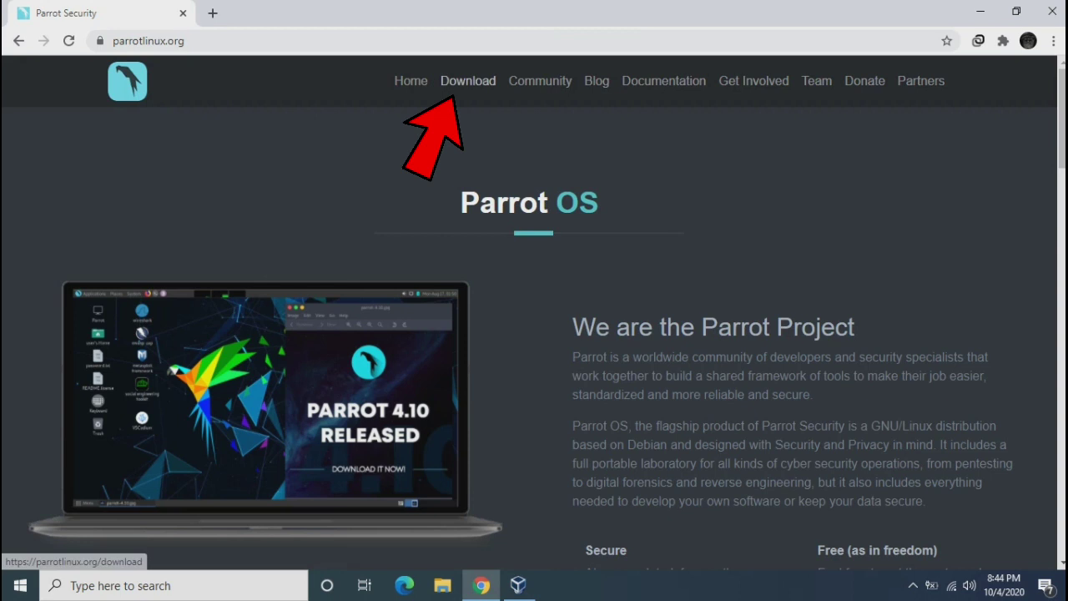
{"action": "left_click", "coordinate": [467, 80]}
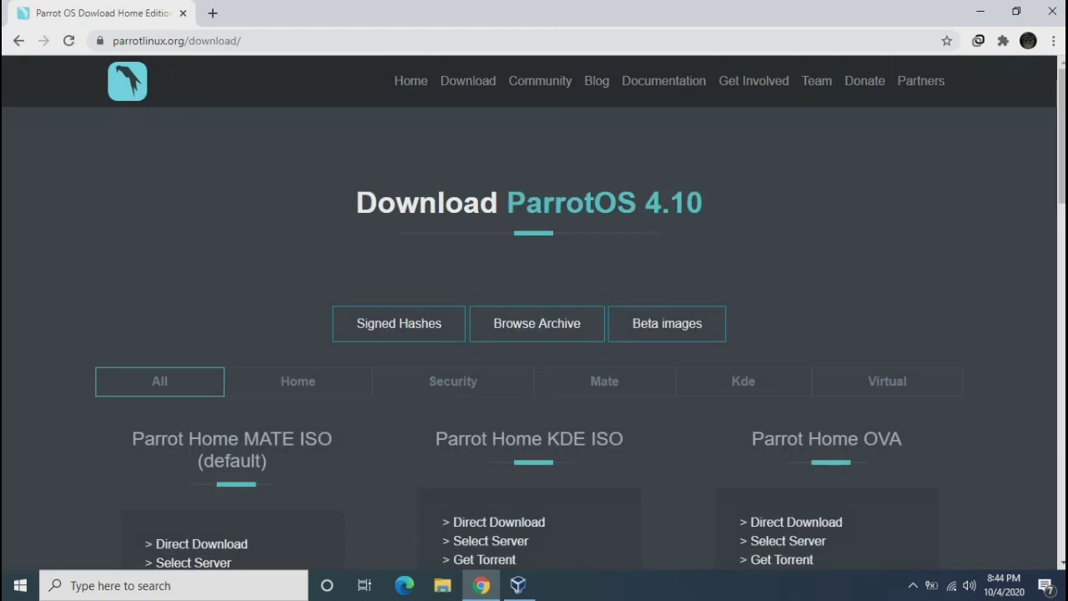
Under Security editions, start the Parrot Security MATE ISO direct download and keep it
{"action": "scroll", "coordinate": [534, 334], "scroll_direction": "down", "scroll_amount": 2}
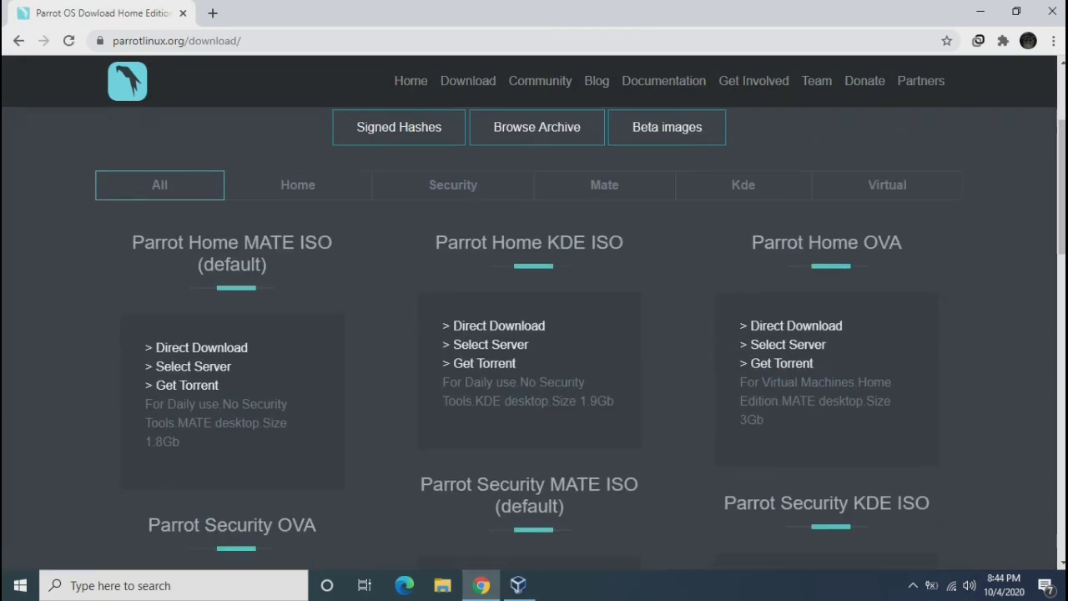
{"action": "left_click", "coordinate": [298, 185]}
{"action": "left_click", "coordinate": [452, 184]}
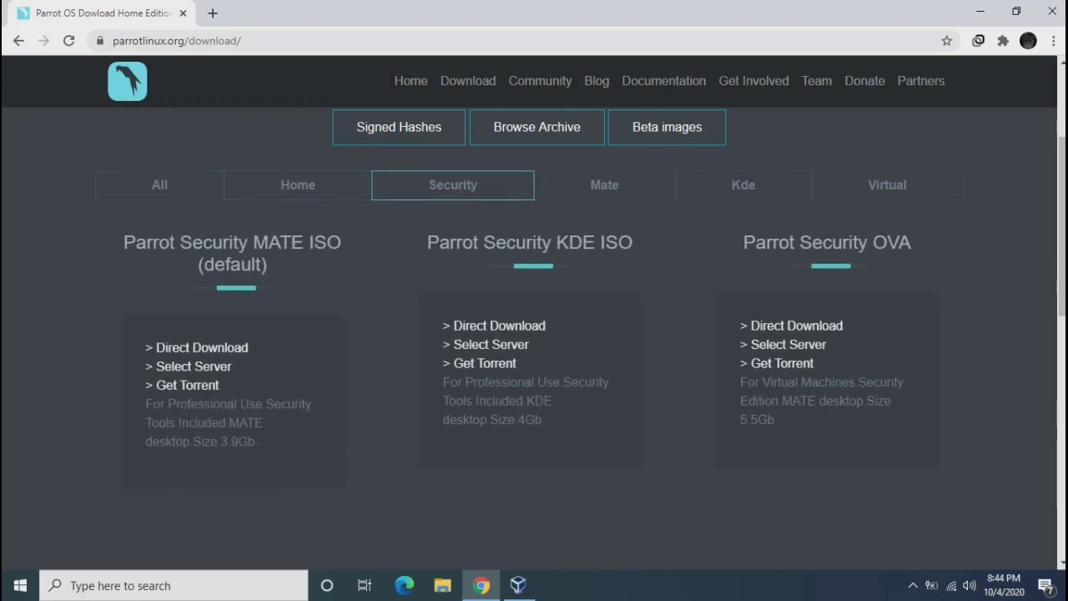
{"action": "left_click", "coordinate": [604, 185]}
{"action": "left_click", "coordinate": [742, 184]}
{"action": "left_click", "coordinate": [887, 184]}
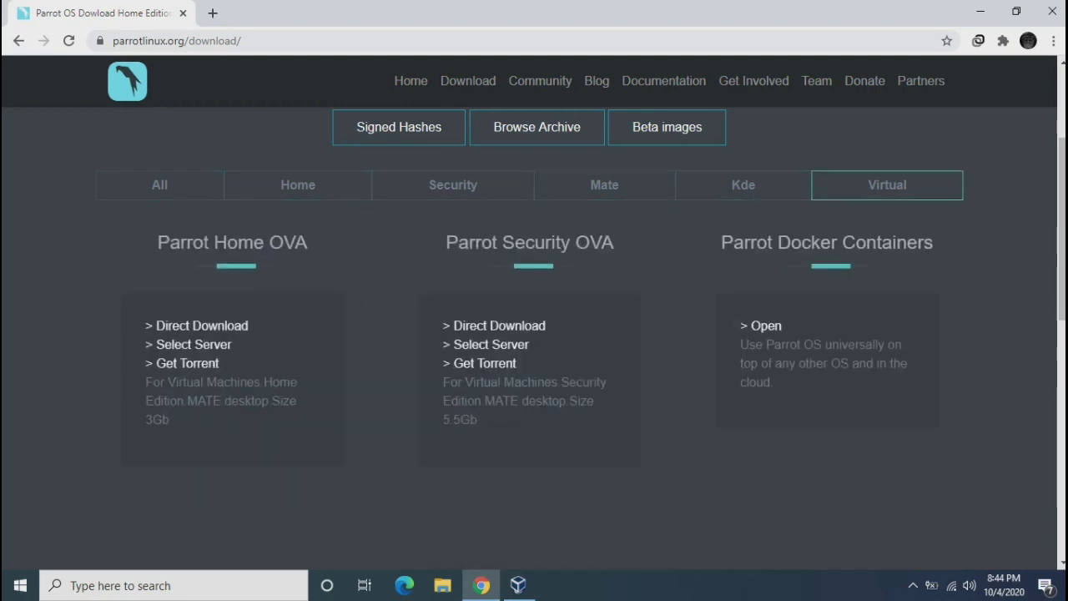
{"action": "left_click", "coordinate": [426, 197]}
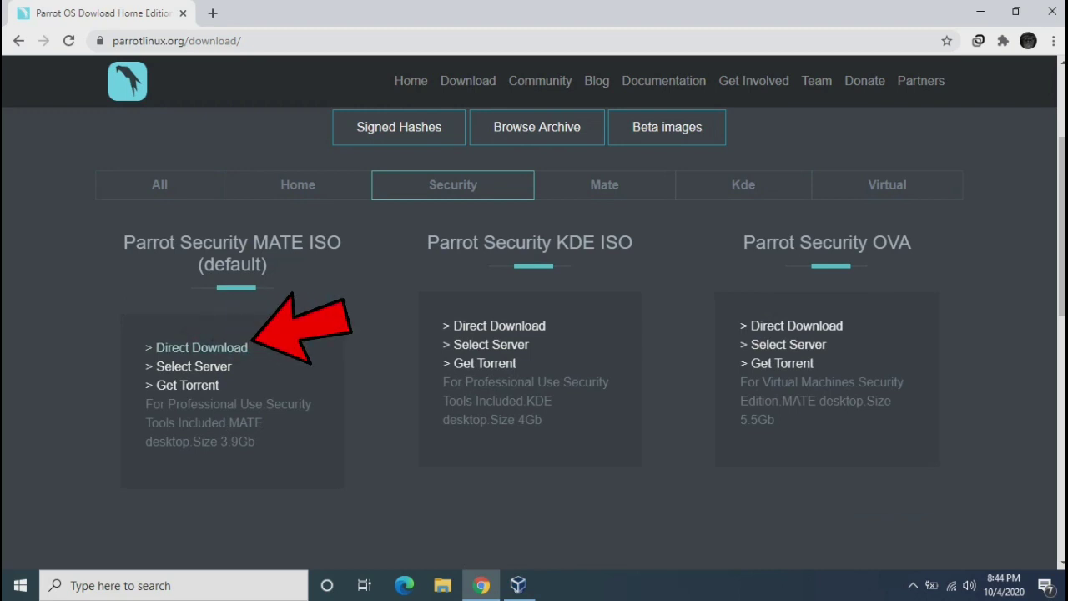
{"action": "left_click", "coordinate": [201, 347]}
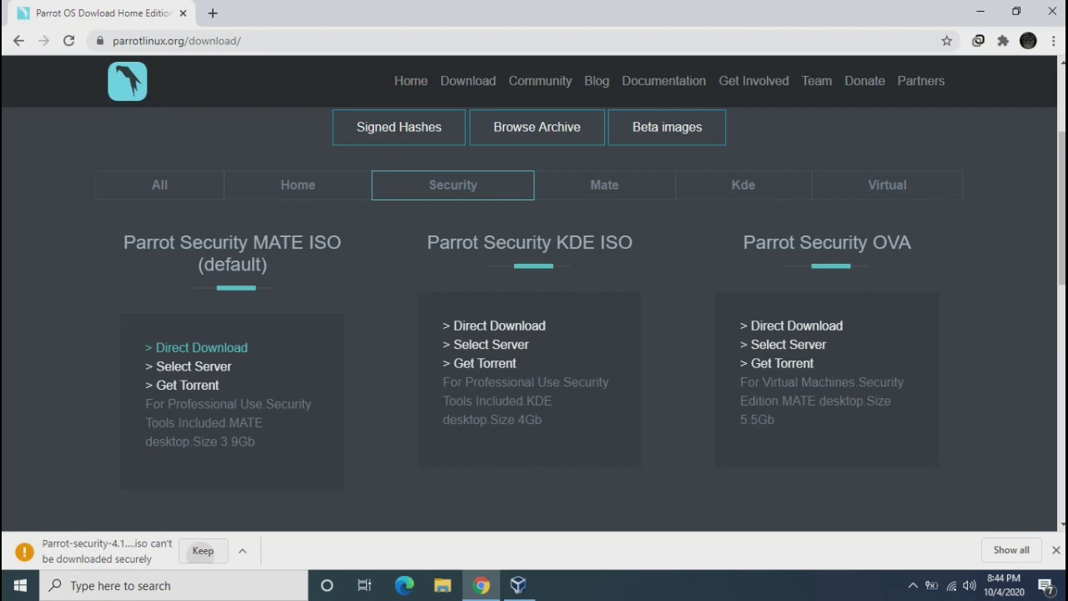
{"action": "left_click", "coordinate": [203, 550]}
{"action": "left_click", "coordinate": [1052, 41]}
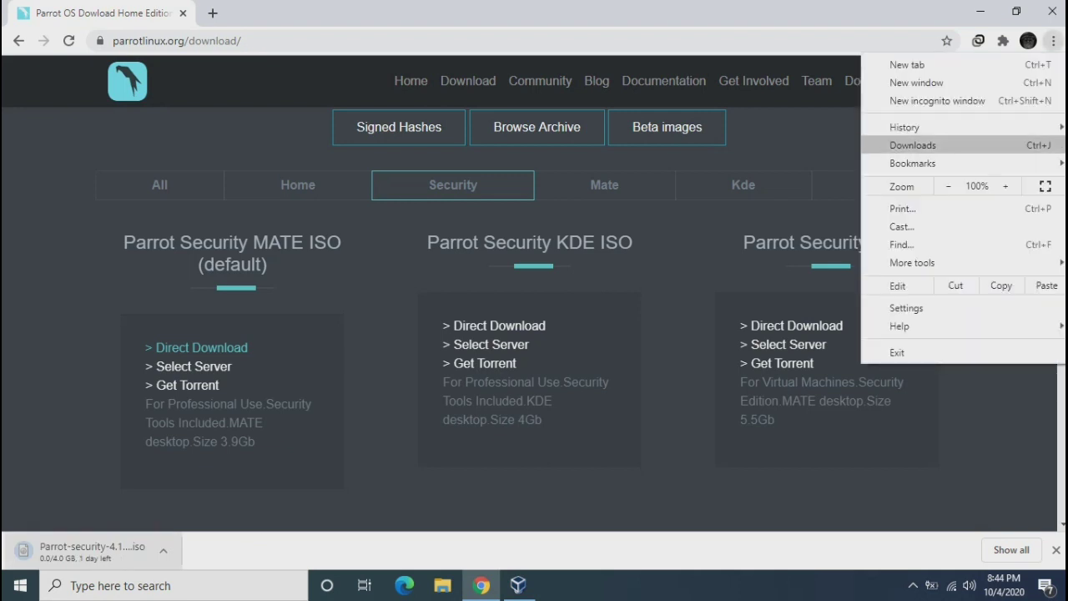
Cancel and remove the Parrot ISO and VirtualBox downloads, then close Downloads and minimize Chrome
{"action": "left_click", "coordinate": [912, 145]}
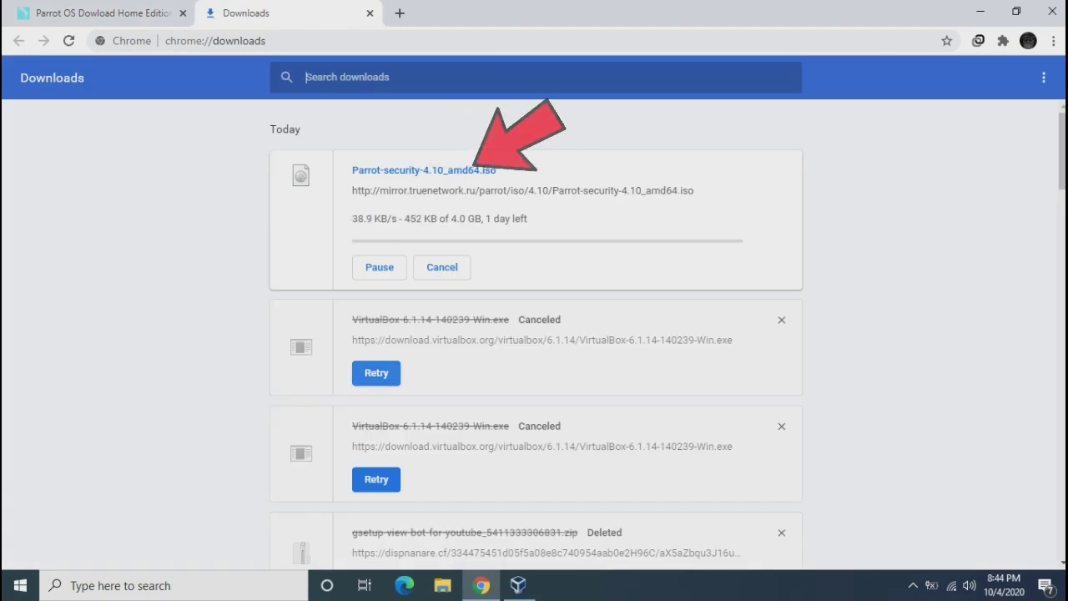
{"action": "left_click", "coordinate": [781, 425]}
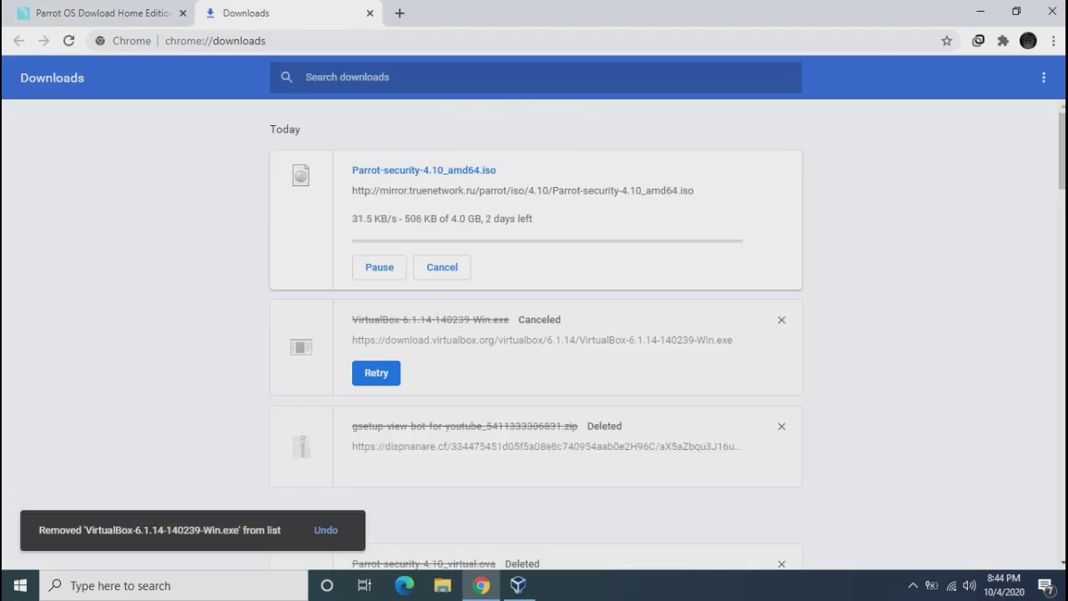
{"action": "left_click", "coordinate": [442, 267]}
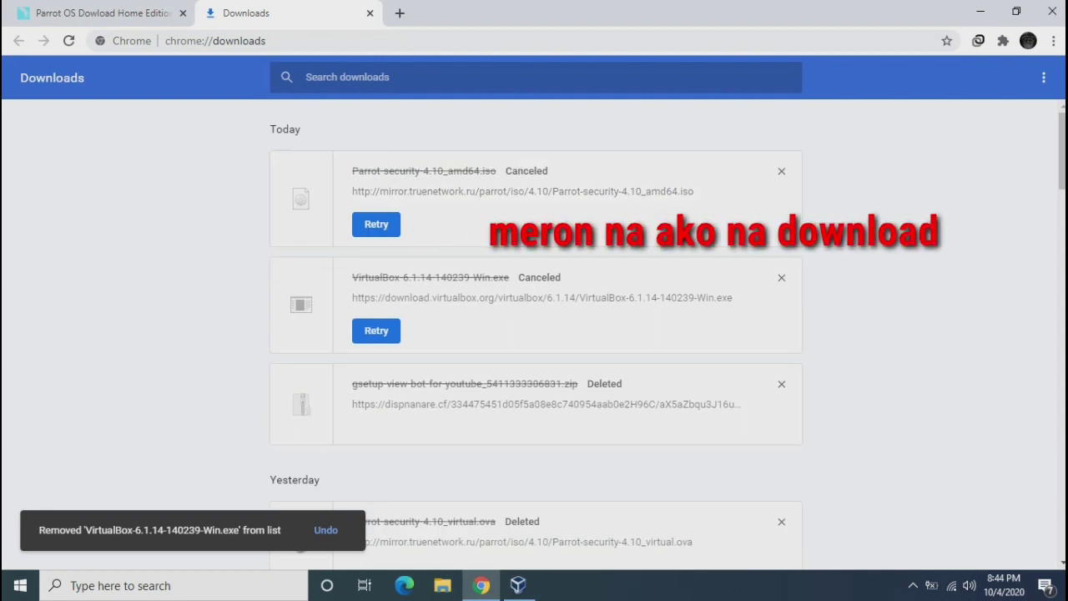
{"action": "left_click", "coordinate": [781, 170]}
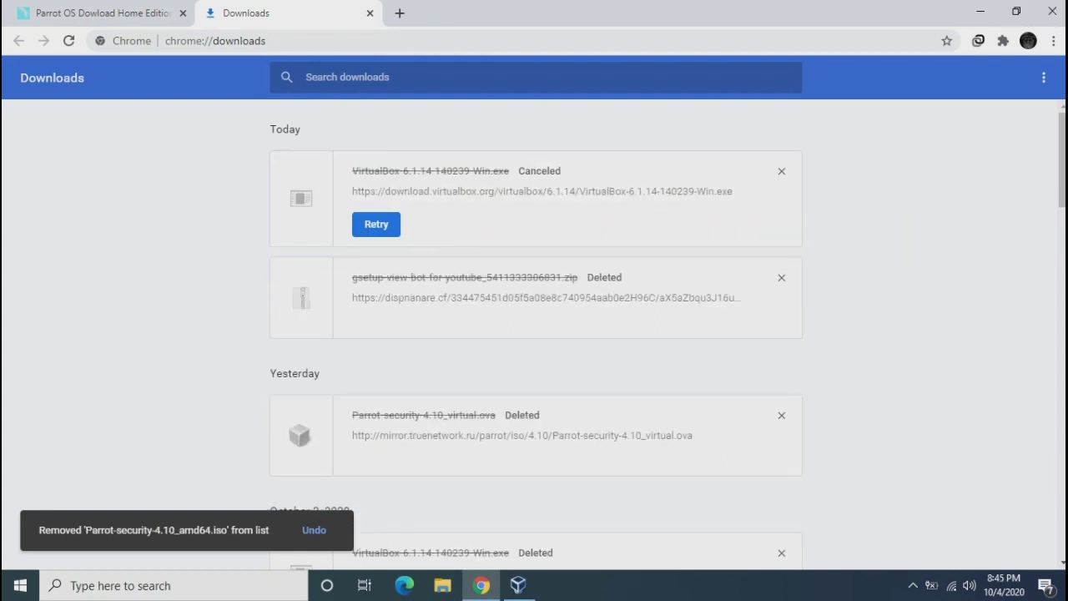
{"action": "left_click", "coordinate": [369, 13]}
{"action": "left_click", "coordinate": [980, 12]}
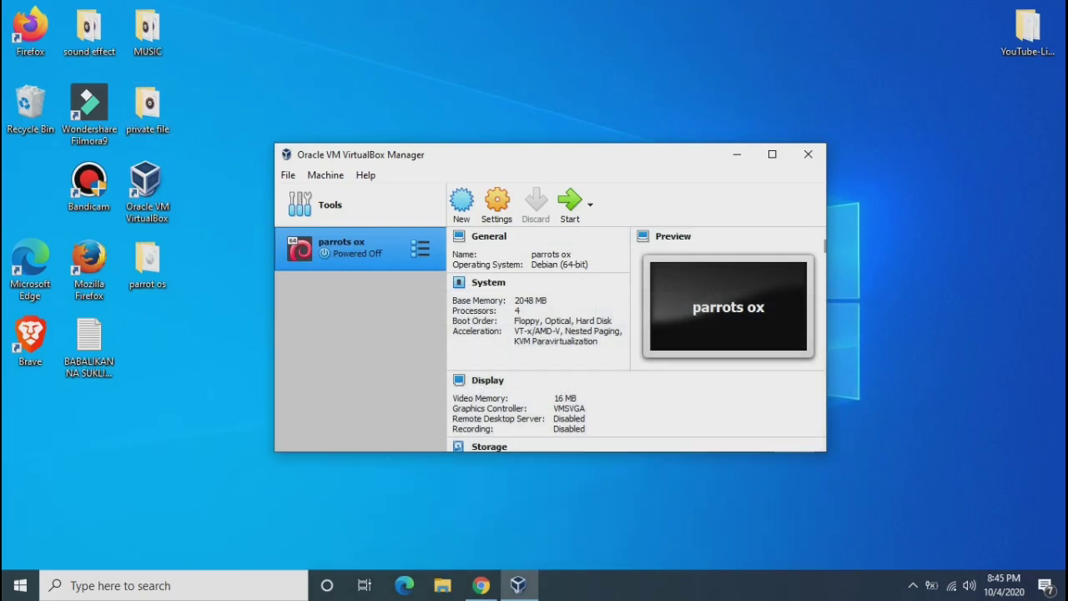
Open the desktop parrot os folder and select the Parrot-security-4.10_amd64 disc image
{"action": "double_click", "coordinate": [148, 263]}
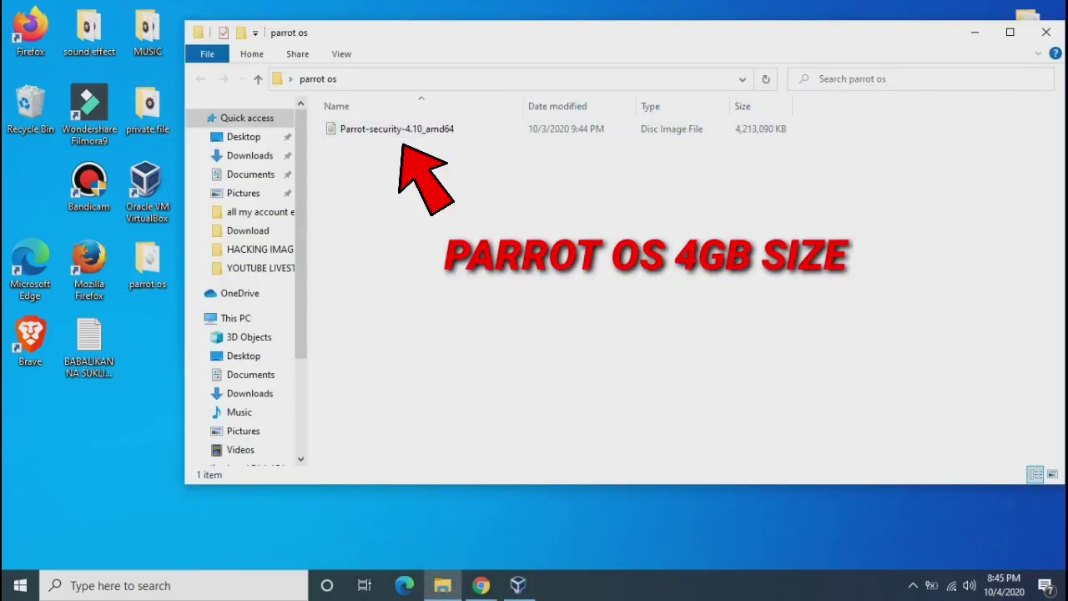
{"action": "left_click", "coordinate": [396, 129]}
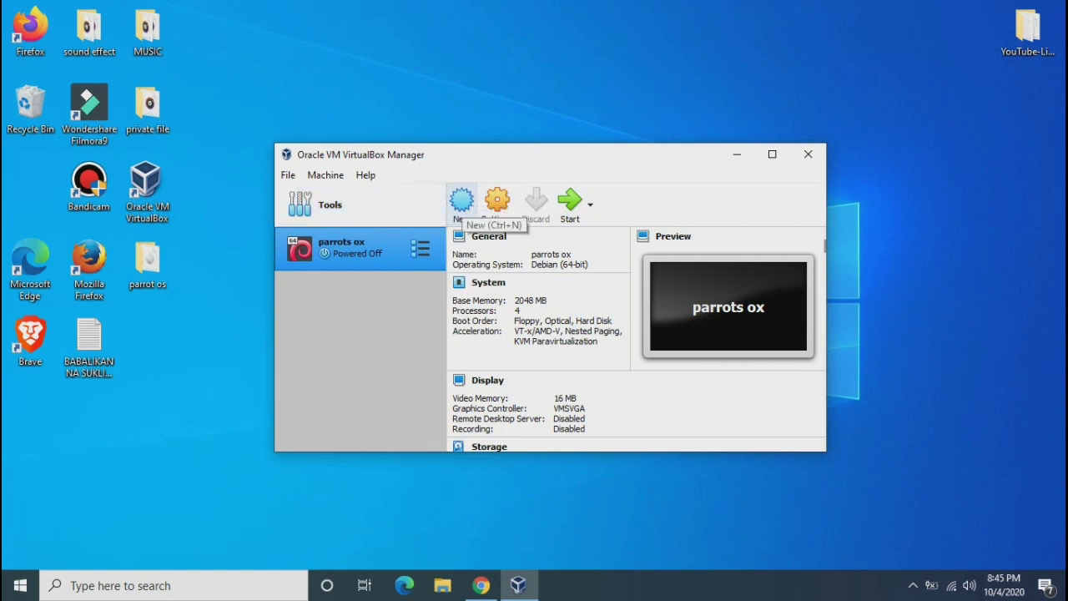
Create a new machine named 'parrot os 2020' with type Linux
{"action": "left_click", "coordinate": [461, 204]}
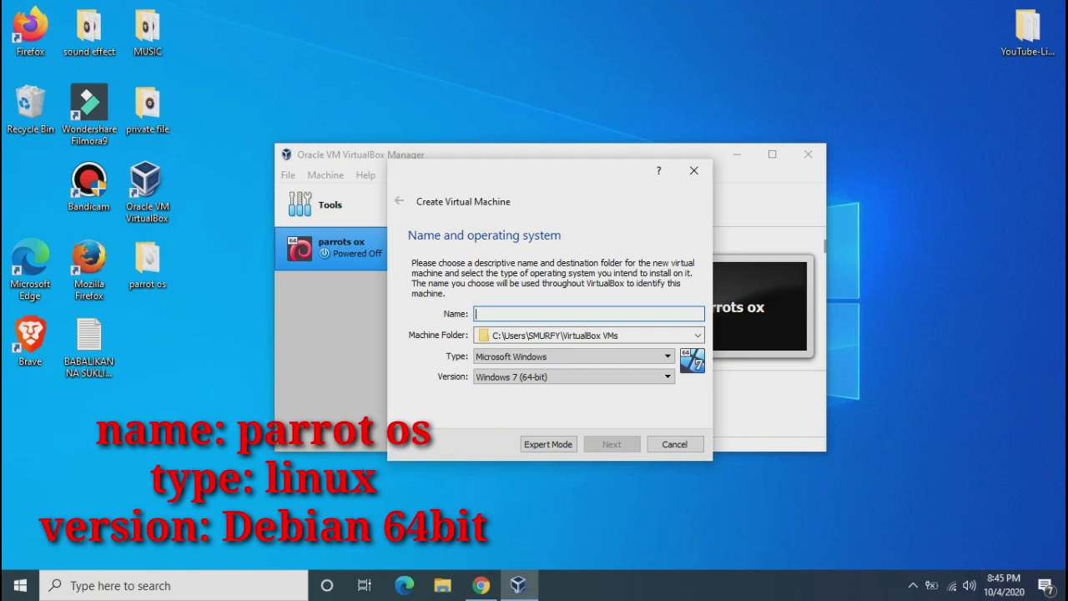
{"action": "type", "text": "parrot"}
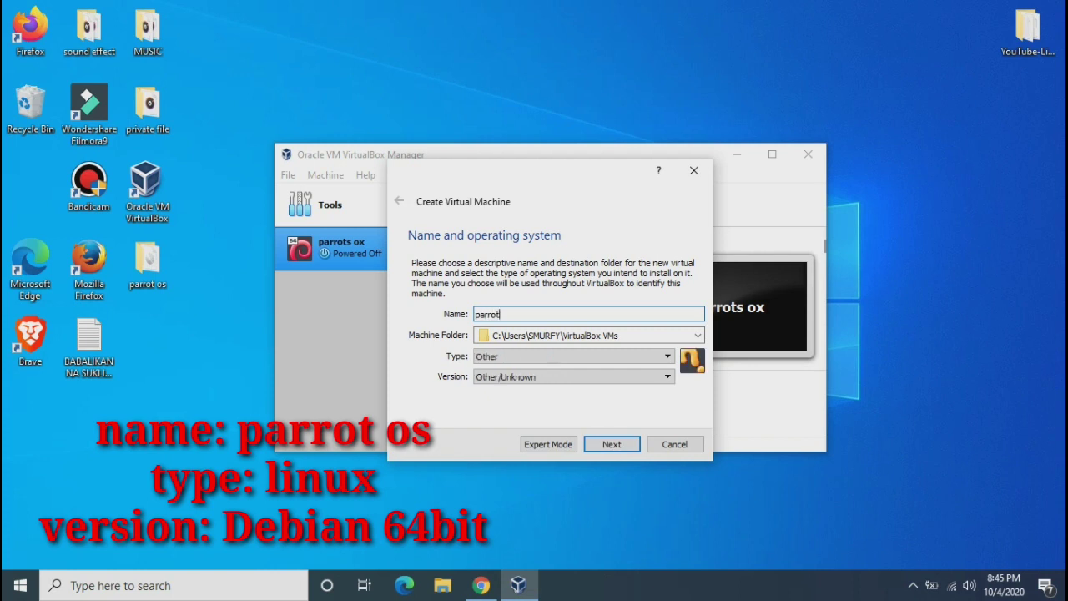
{"action": "type", "text": " os 2020"}
{"action": "key", "text": "Tab"}
{"action": "key", "text": "Tab"}
{"action": "key", "text": "alt+Down"}
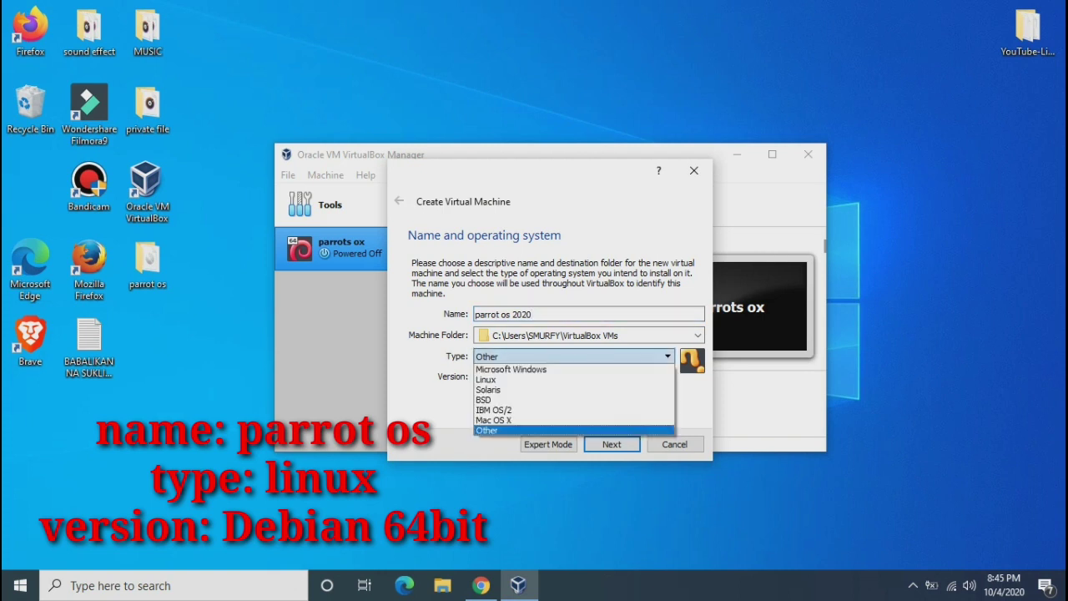
{"action": "key", "text": "Return"}
Set the version to Debian (64-bit) and continue to the memory size step
{"action": "key", "text": "Tab"}
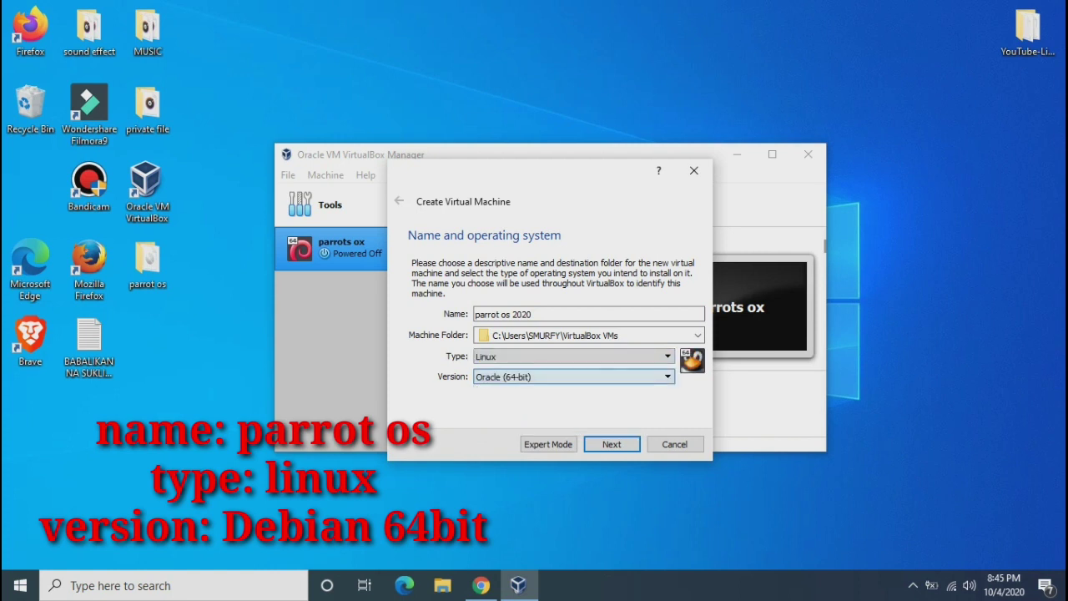
{"action": "key", "text": "alt+Down"}
{"action": "key", "text": "Page_Up"}
{"action": "key", "text": "Down"}
{"action": "key", "text": "Down"}
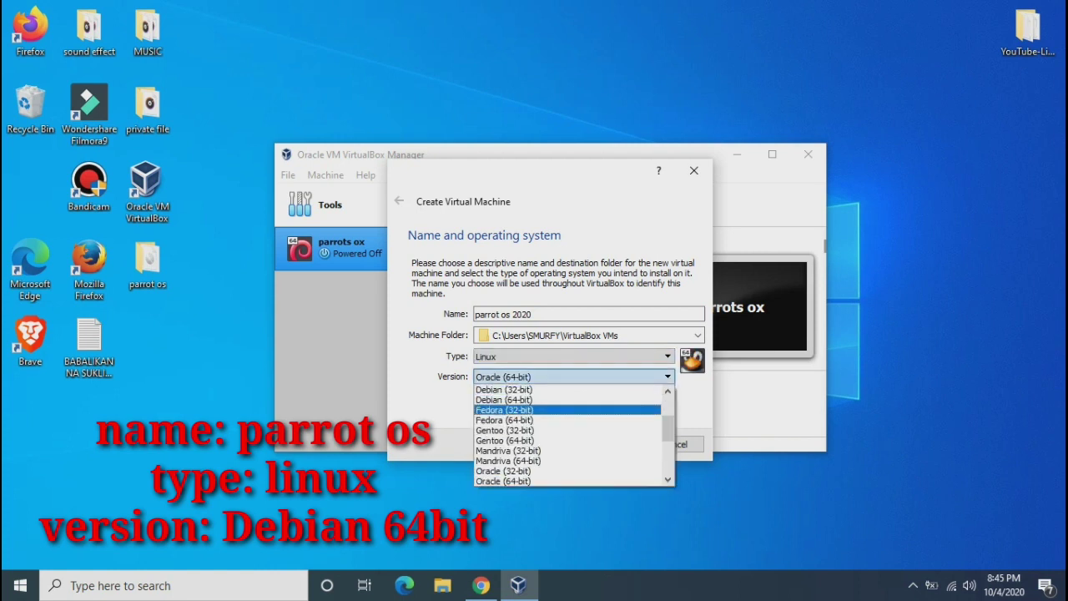
{"action": "key", "text": "Up"}
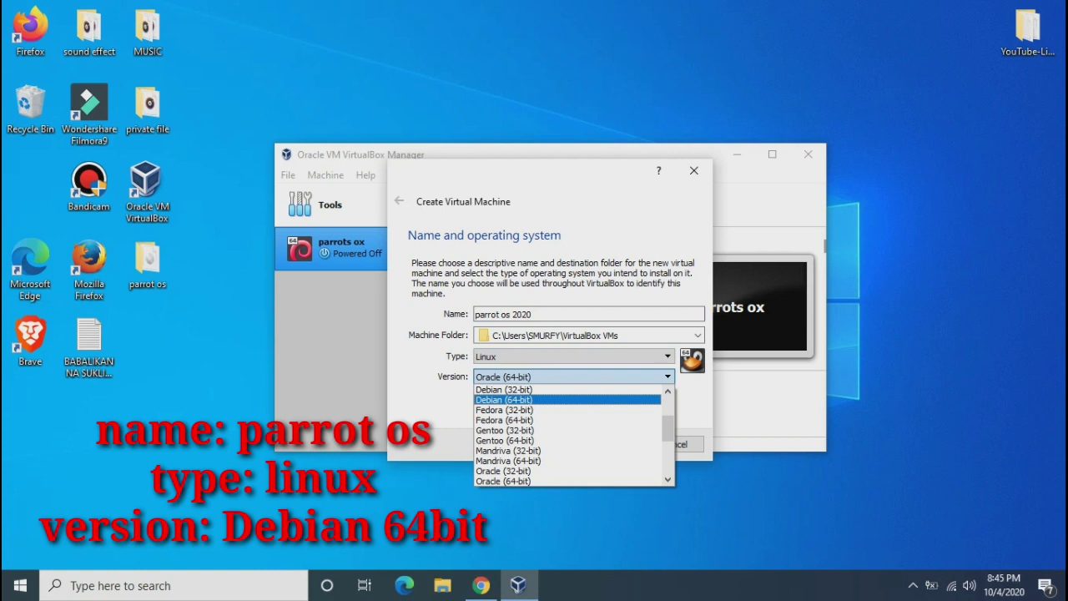
{"action": "key", "text": "Return"}
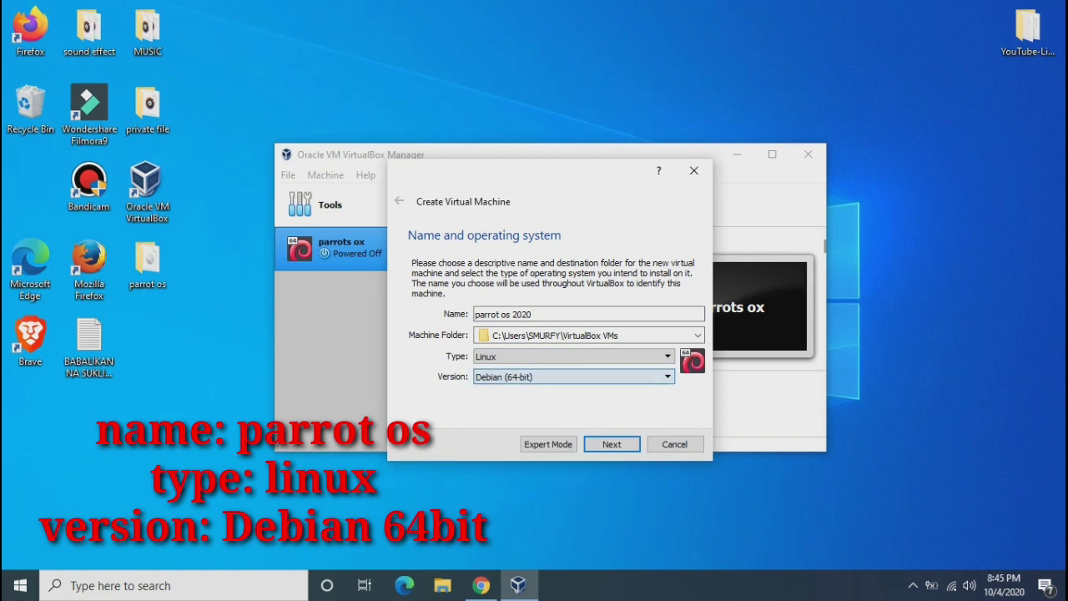
{"action": "key", "text": "alt+Down"}
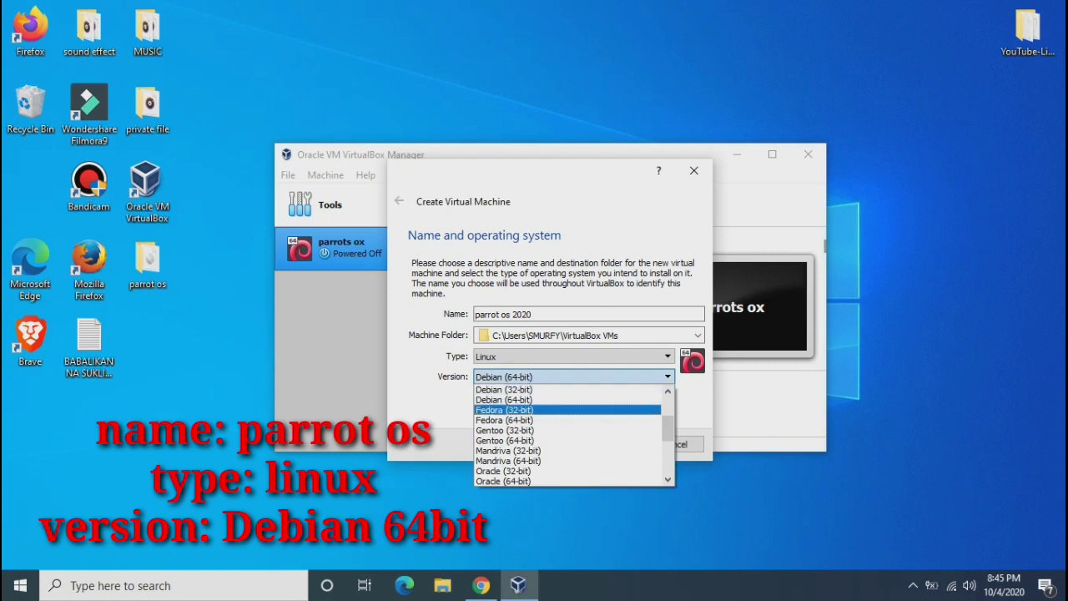
{"action": "key", "text": "Up"}
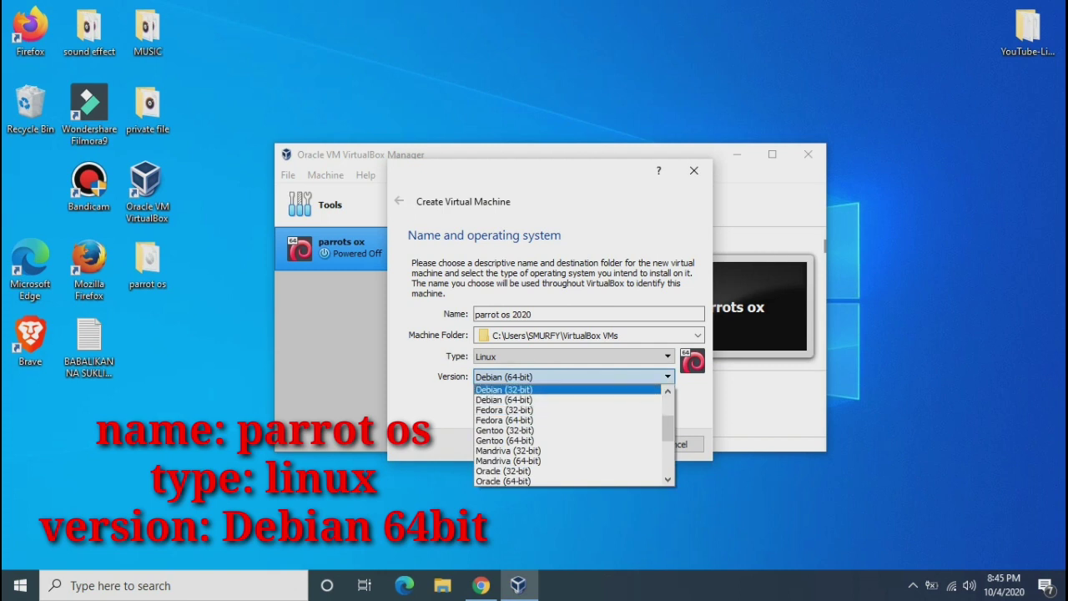
{"action": "key", "text": "Down"}
{"action": "key", "text": "Return"}
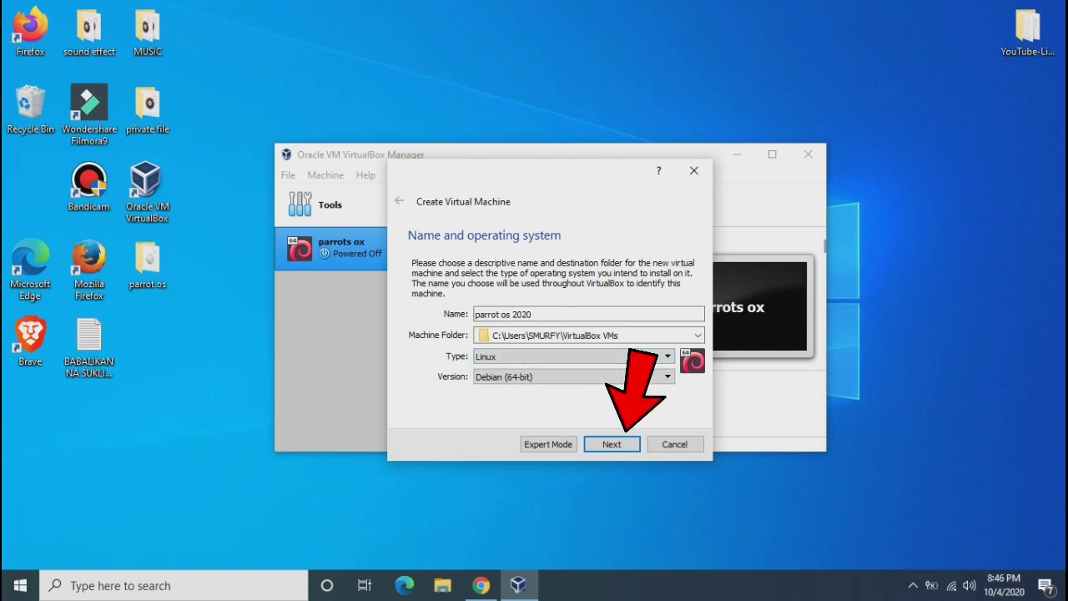
{"action": "key", "text": "Return"}
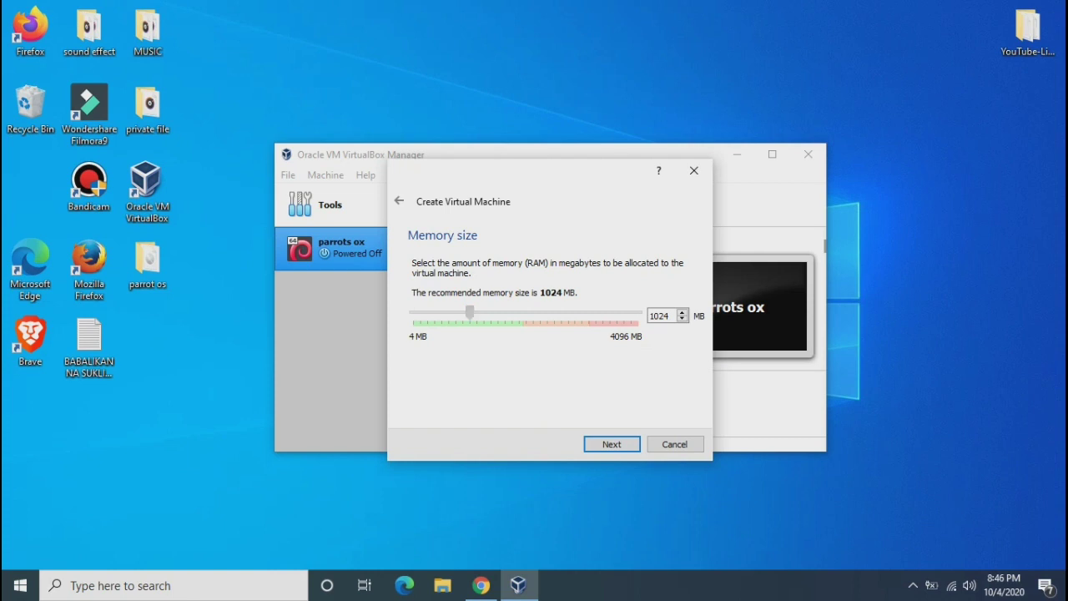
Raise the machine's memory to 2048 MB and continue to the hard disk step
{"action": "key", "text": "Right"}
{"action": "key", "text": "Right"}
{"action": "key", "text": "Right"}
{"action": "key", "text": "Right"}
{"action": "key", "text": "Right"}
{"action": "key", "text": "Right"}
{"action": "key", "text": "Right"}
{"action": "key", "text": "Right"}
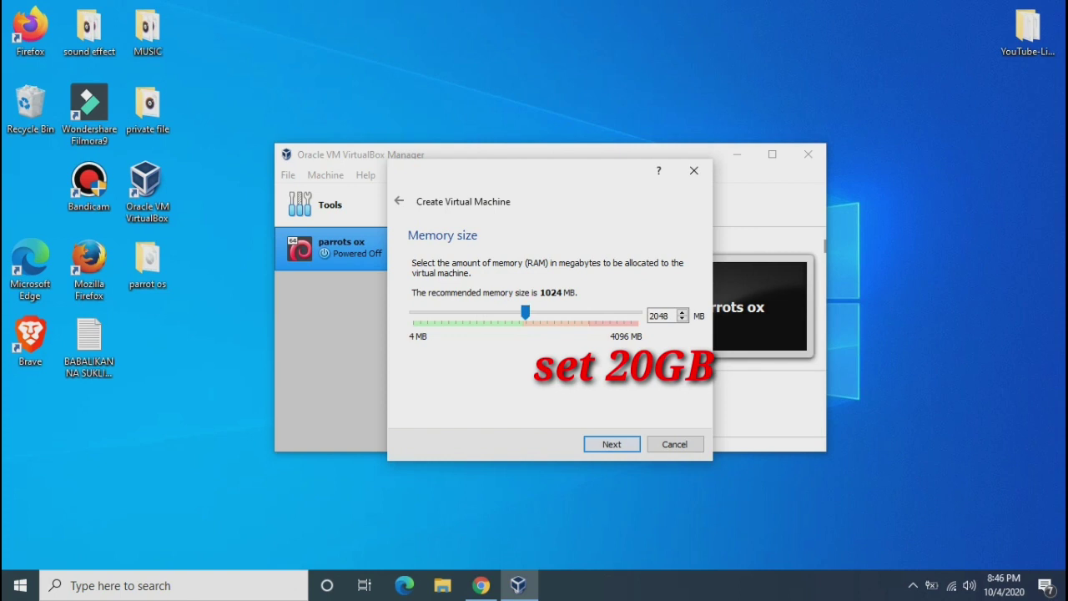
{"action": "key", "text": "Return"}
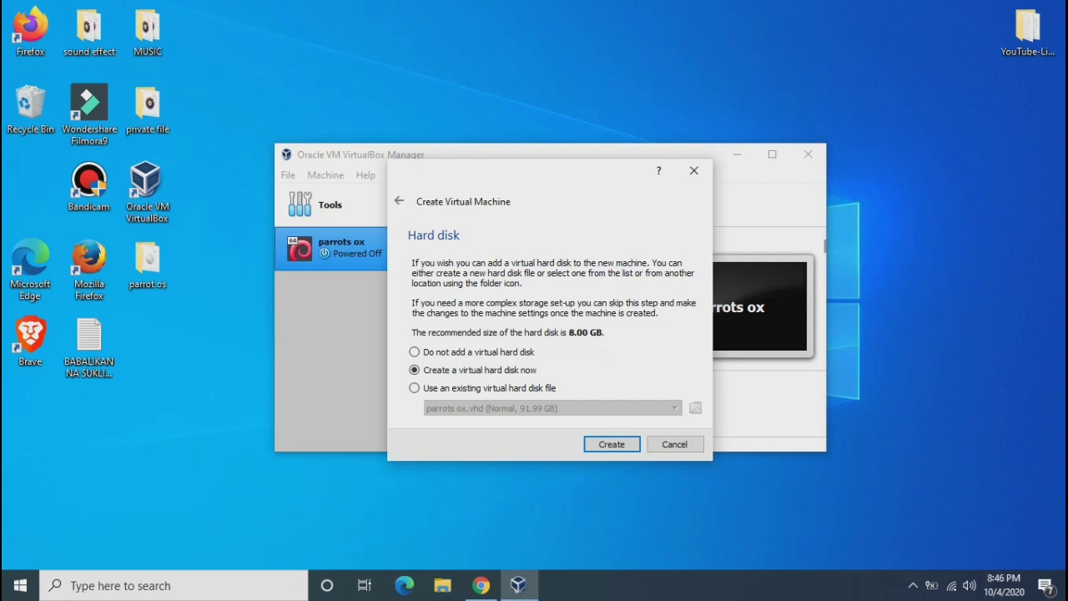
Create a new VHD, dynamically allocated hard disk, reaching the file location and size step
{"action": "key", "text": "Return"}
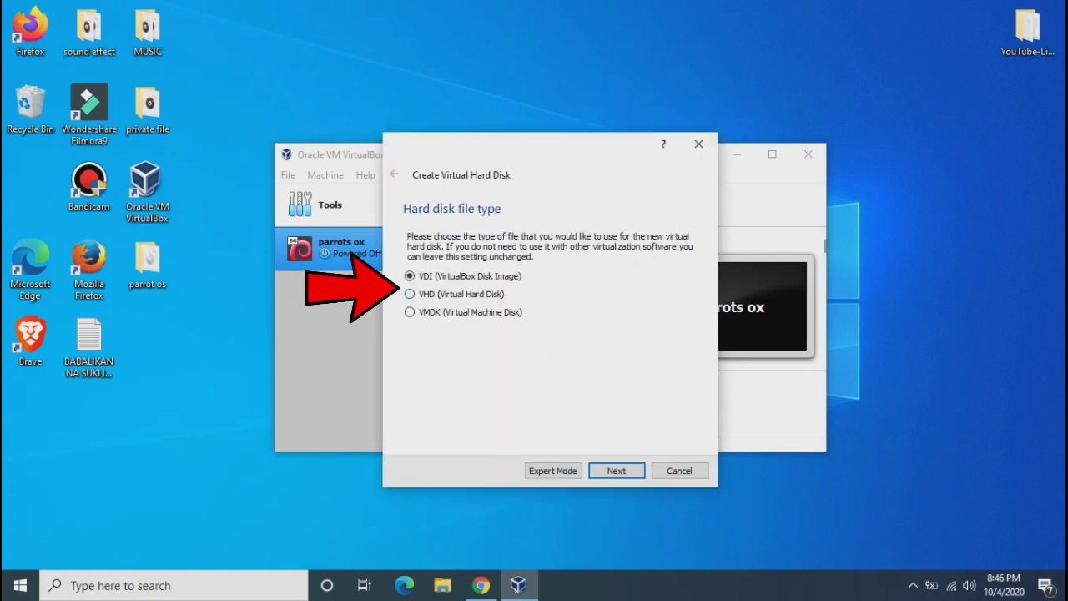
{"action": "left_click", "coordinate": [410, 294]}
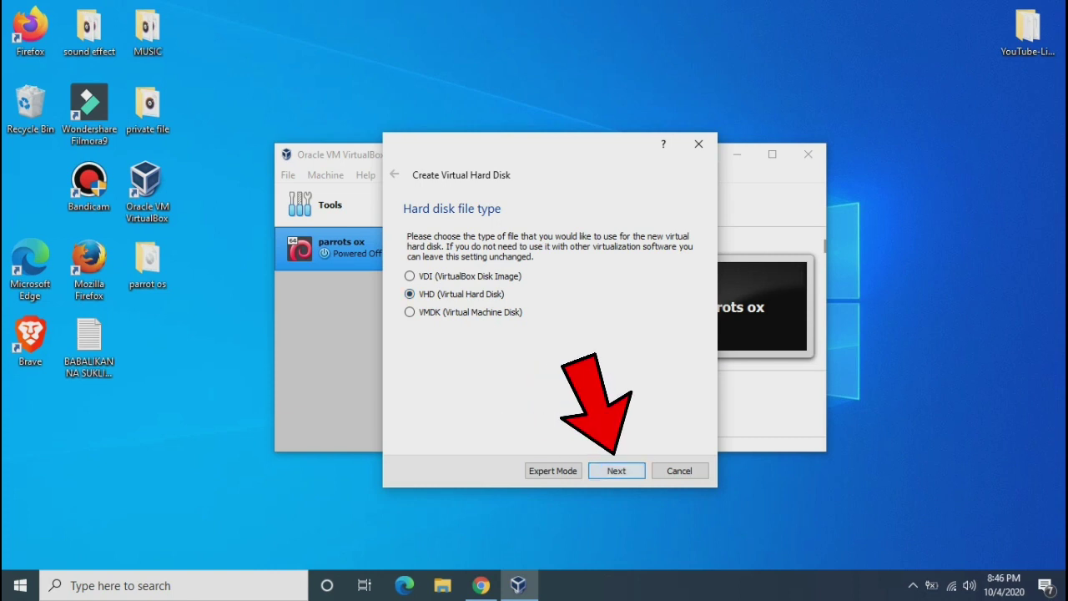
{"action": "key", "text": "Return"}
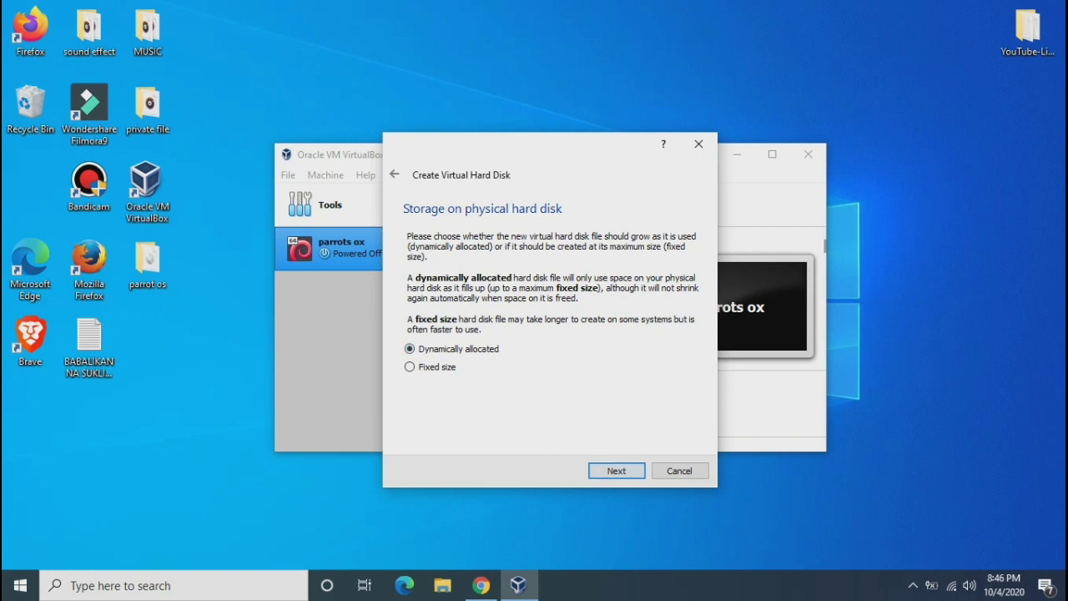
{"action": "key", "text": "Return"}
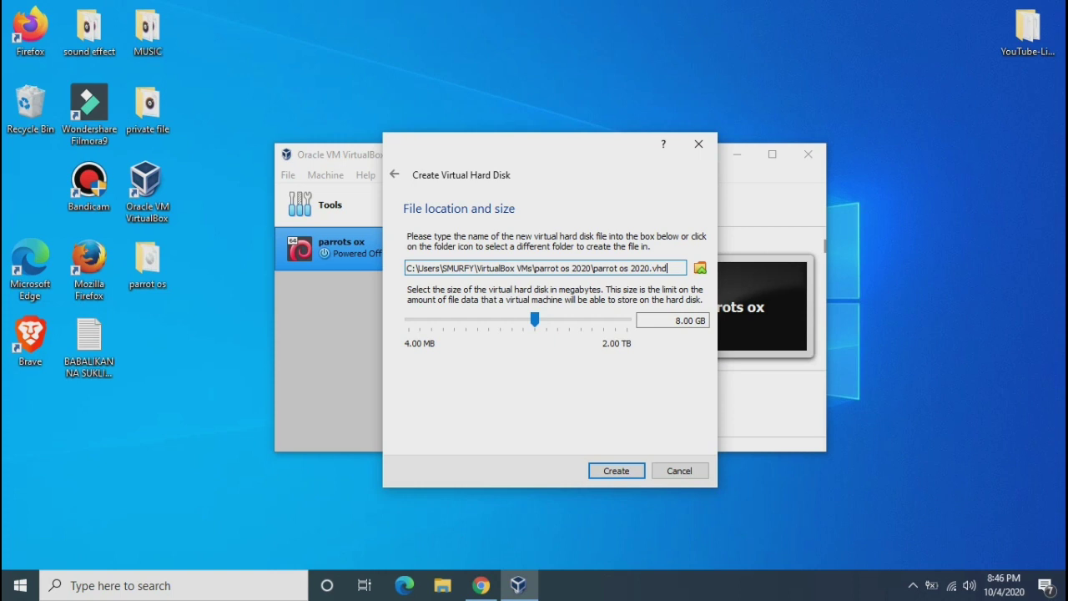
Size the parrot os 2020.vhd disk to 91.99 GB and create the machine
{"action": "left_click_drag", "start_coordinate": [535, 320], "coordinate": [572, 320]}
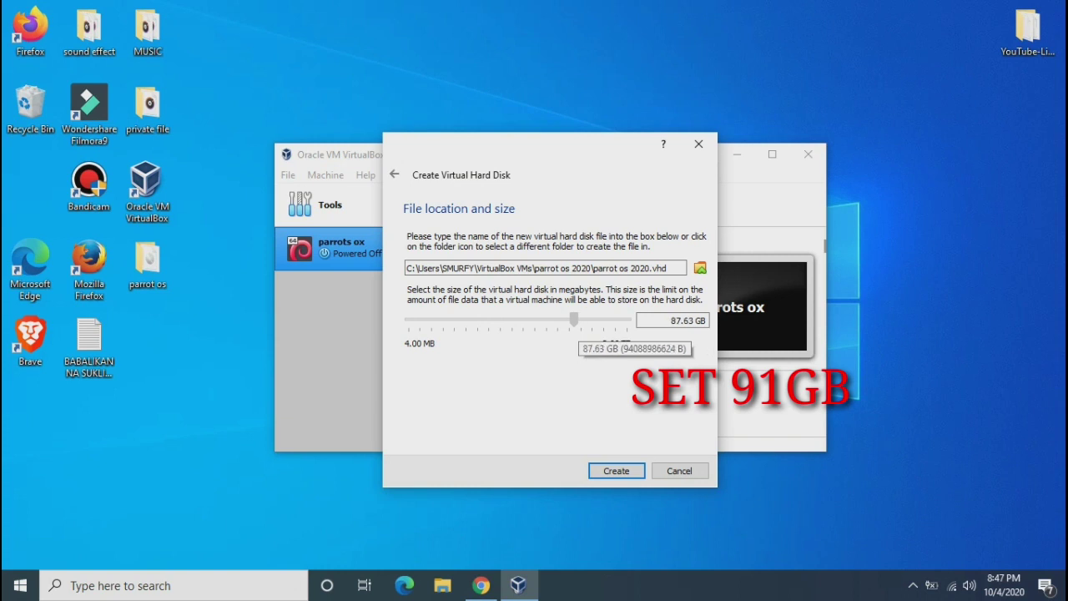
{"action": "left_click_drag", "start_coordinate": [573, 320], "coordinate": [574, 319]}
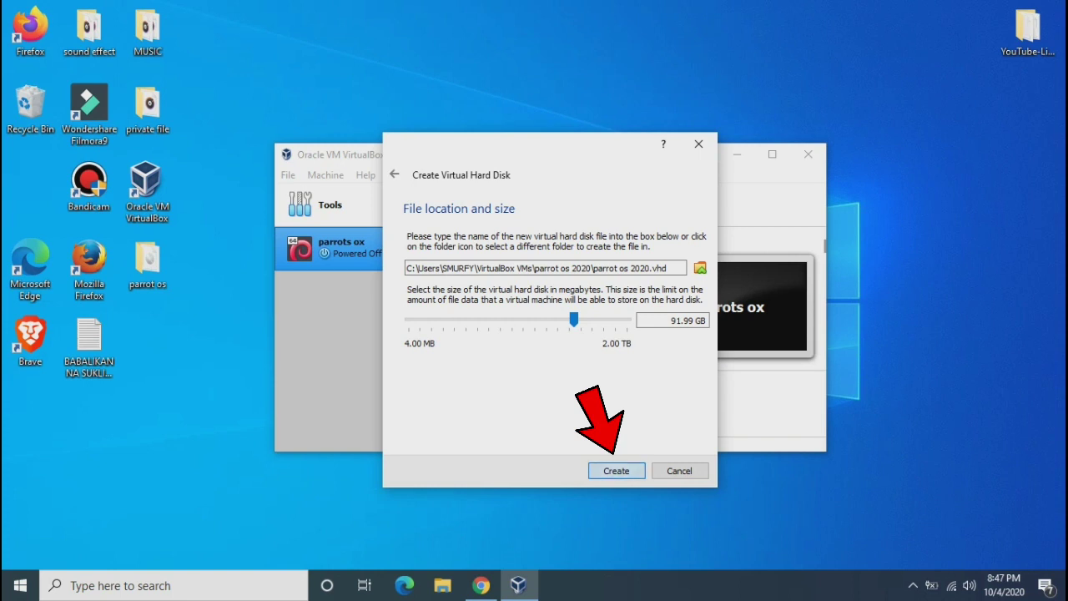
{"action": "key", "text": "Return"}
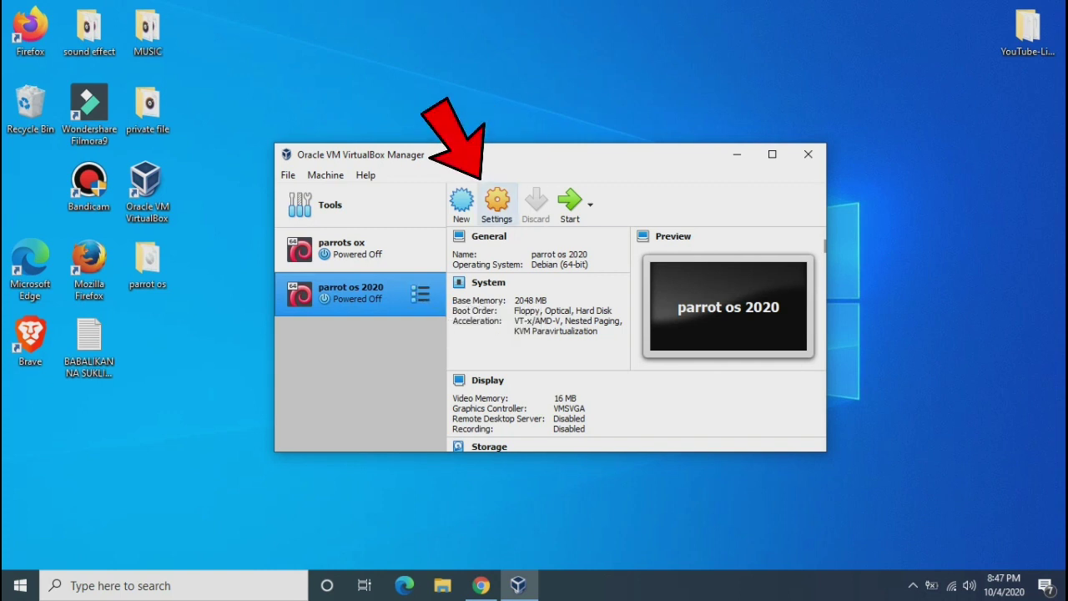
Give parrot os 2020 4 processors in System settings, save, and start the machine
{"action": "left_click", "coordinate": [497, 204]}
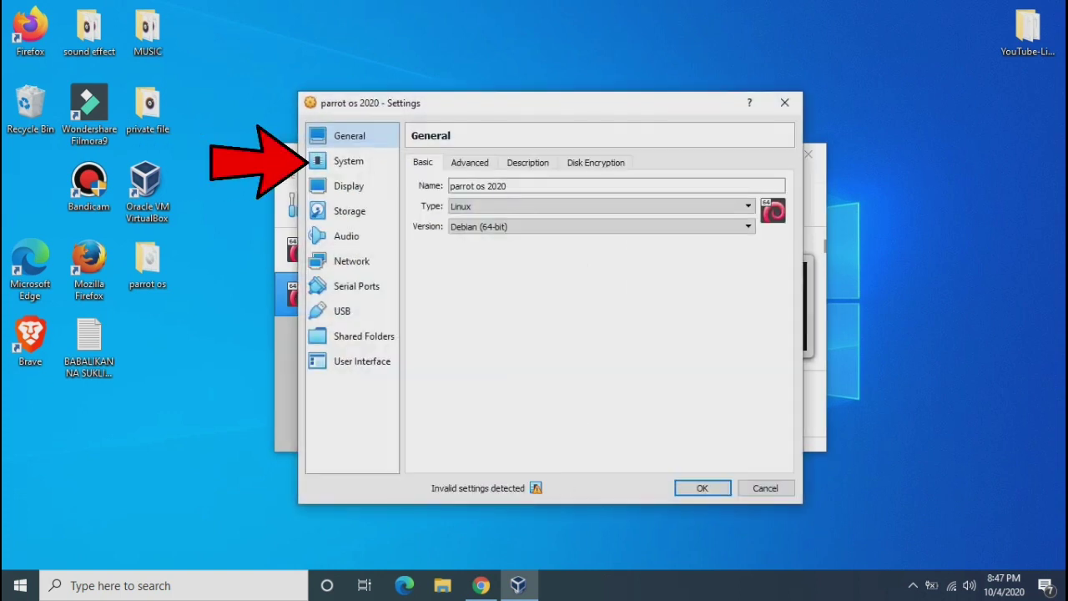
{"action": "left_click", "coordinate": [349, 160]}
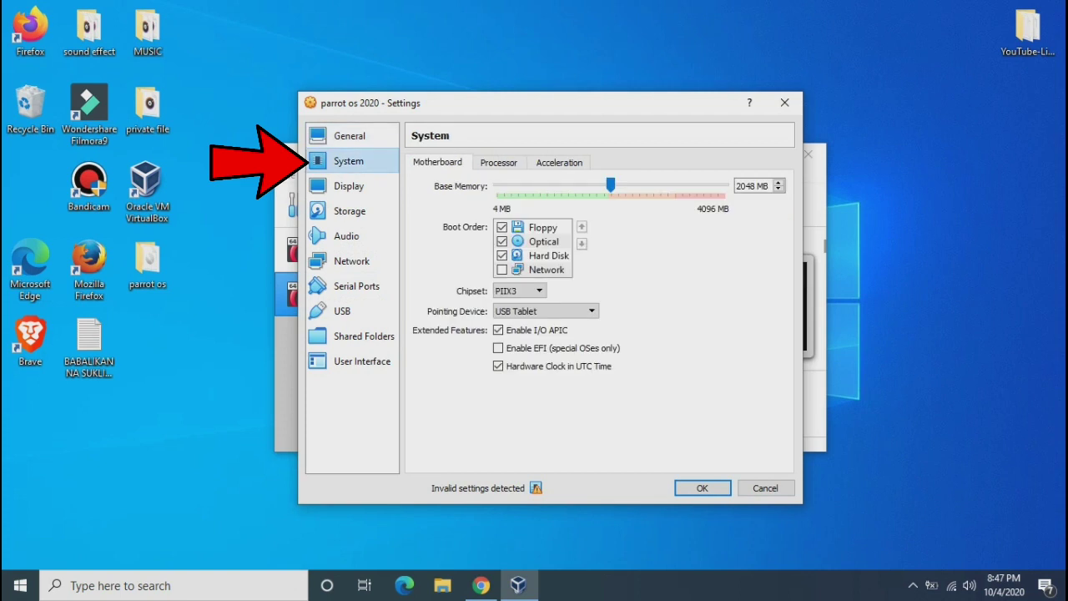
{"action": "left_click", "coordinate": [498, 162]}
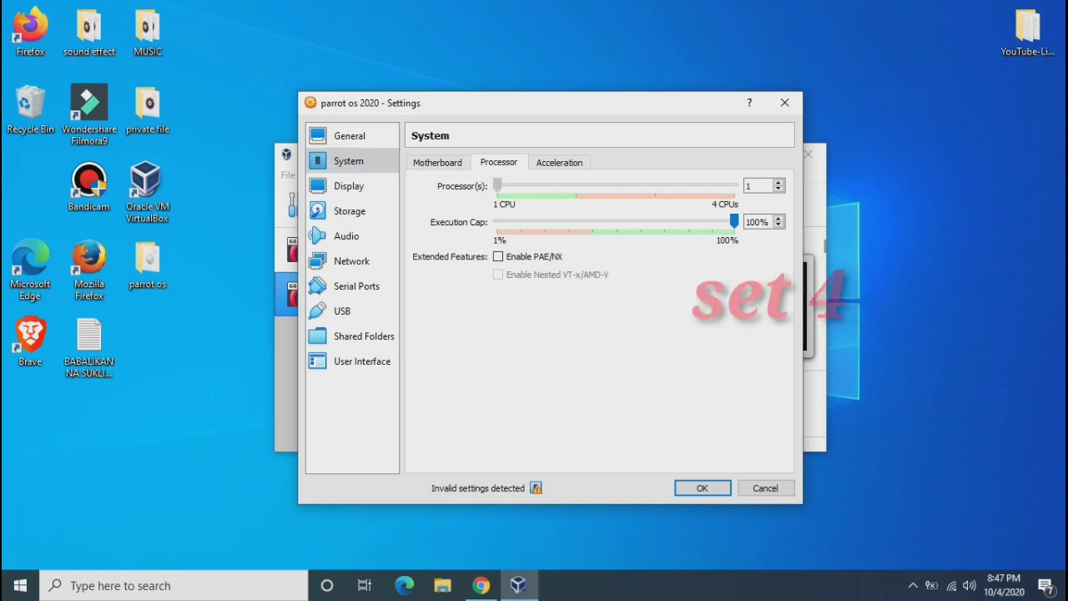
{"action": "key", "text": "Right"}
{"action": "key", "text": "Right"}
{"action": "key", "text": "Right"}
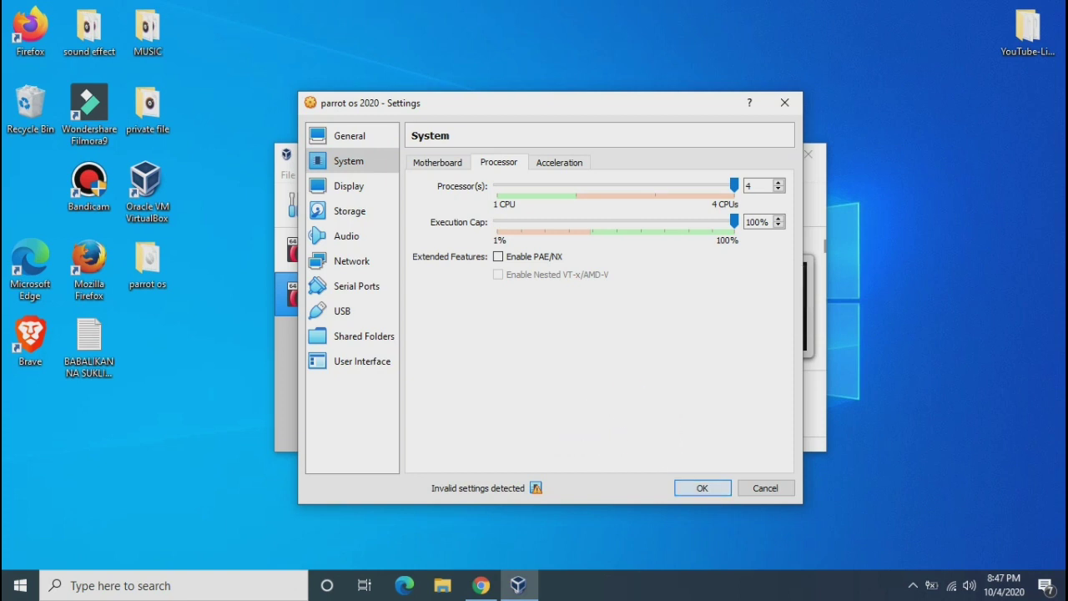
{"action": "key", "text": "Return"}
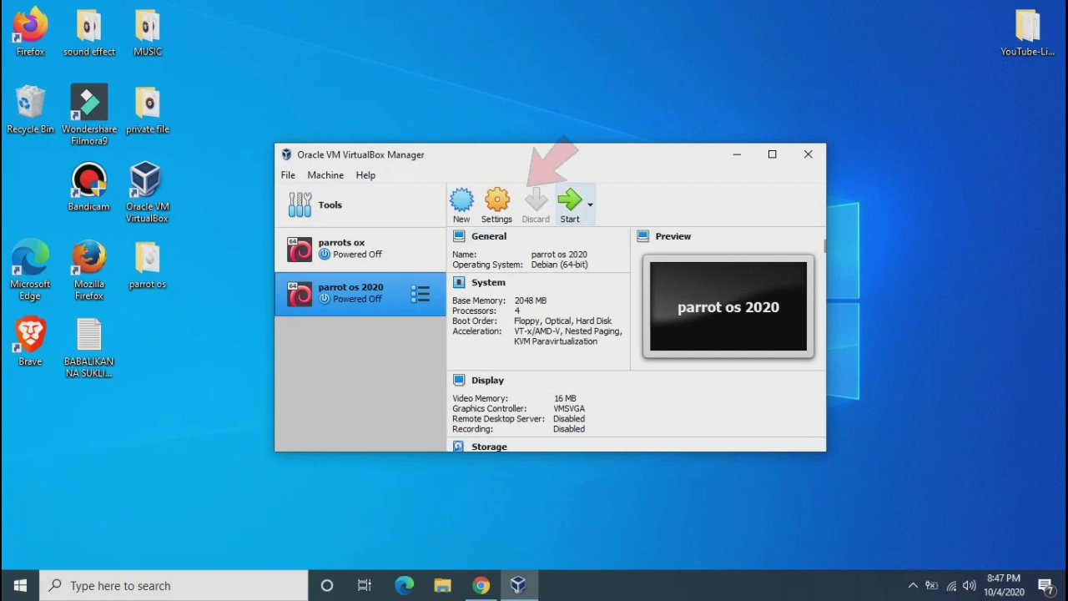
{"action": "left_click", "coordinate": [570, 204]}
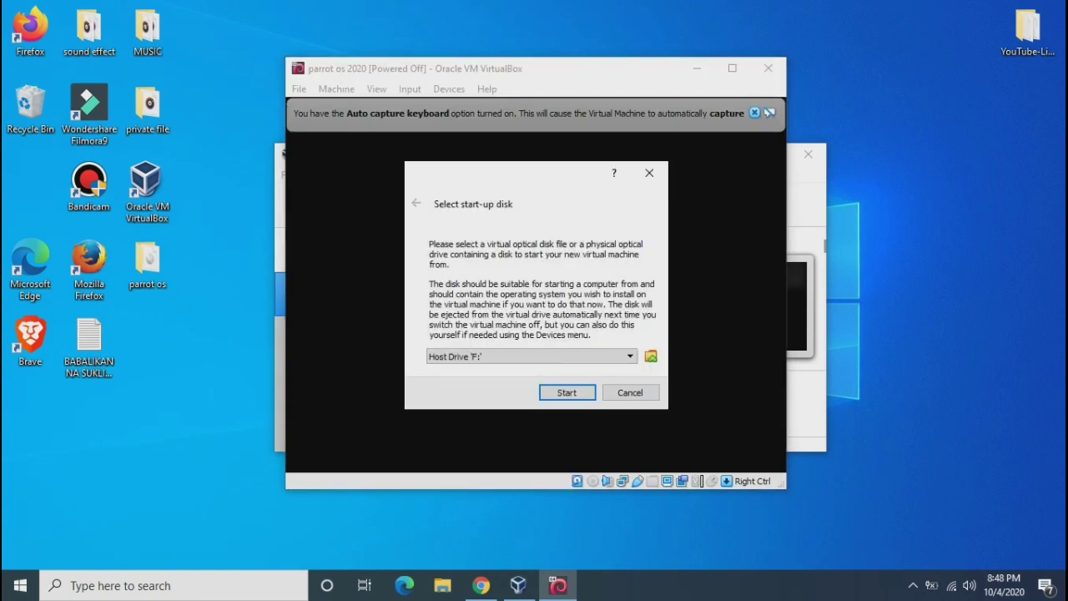
Add Parrot-security-4.10_amd64.iso as the start-up disk and boot the machine from it
{"action": "key", "text": "alt+Down"}
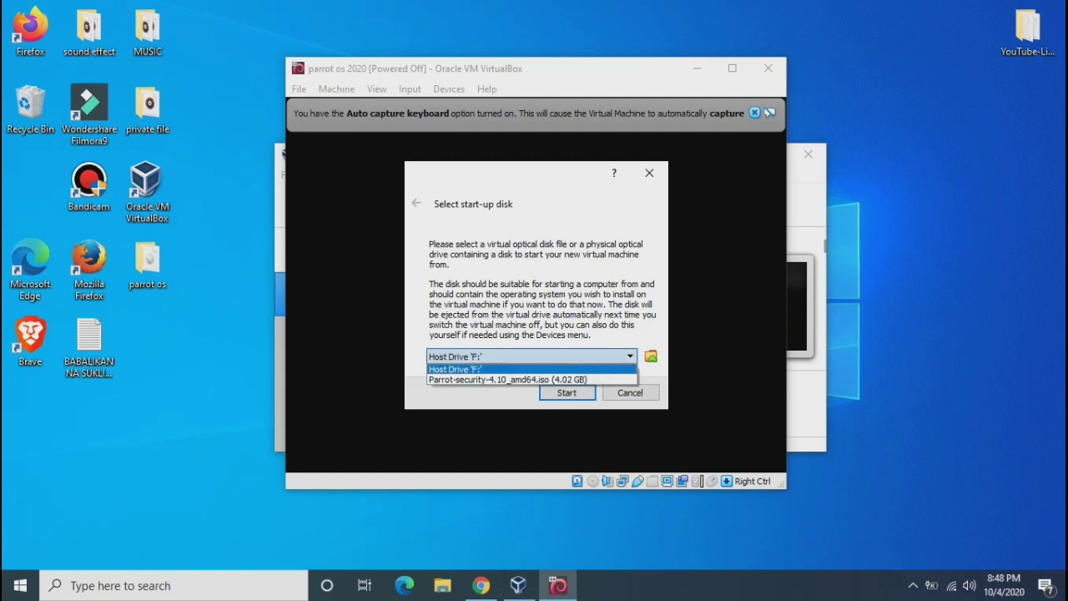
{"action": "key", "text": "Escape"}
{"action": "key", "text": "Tab"}
{"action": "key", "text": "space"}
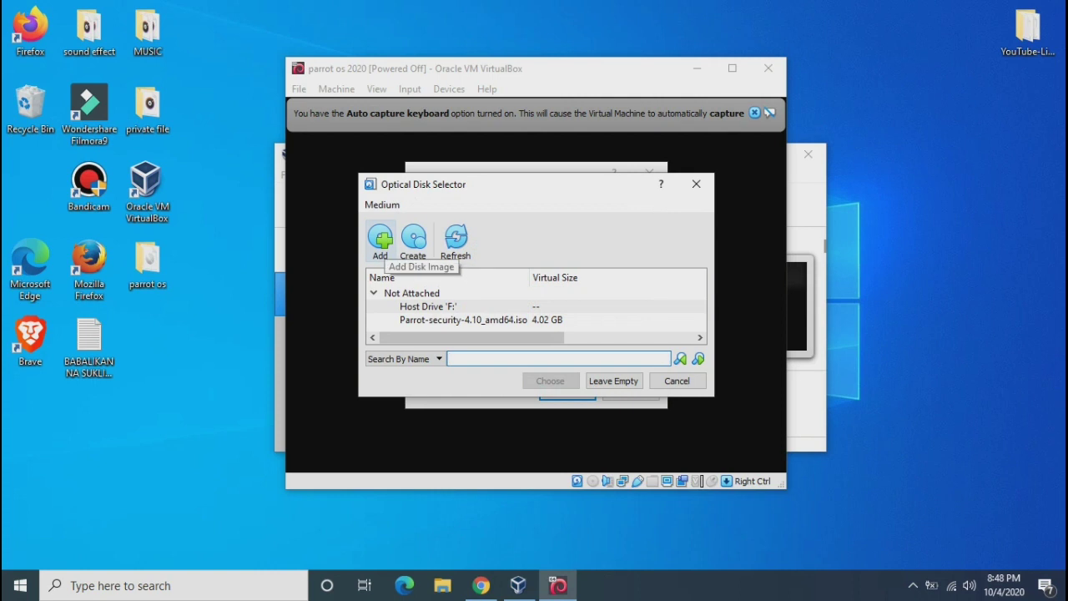
{"action": "left_click", "coordinate": [380, 240]}
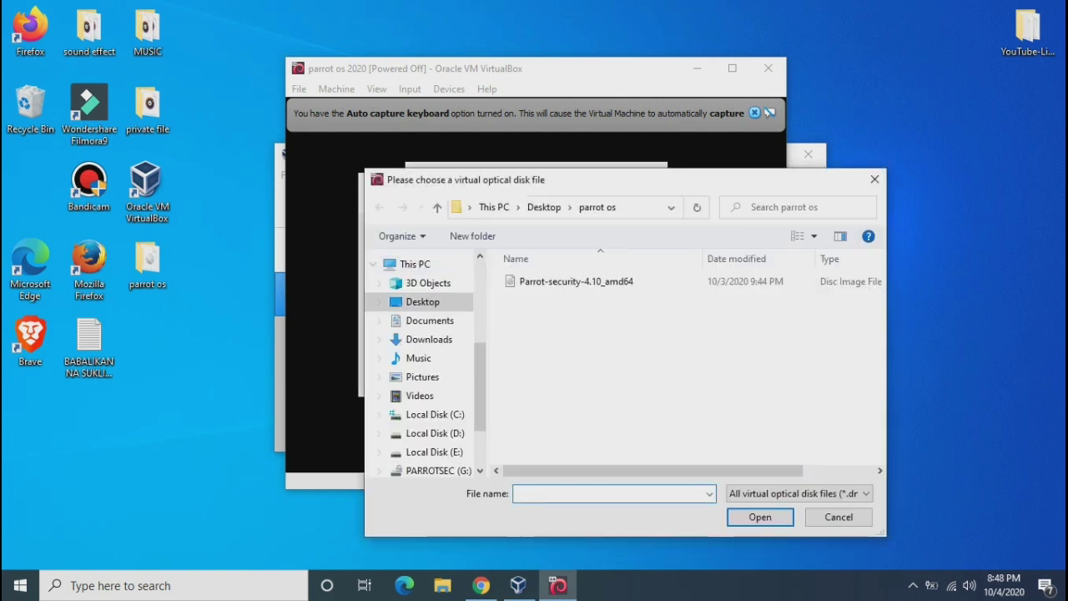
{"action": "double_click", "coordinate": [575, 283]}
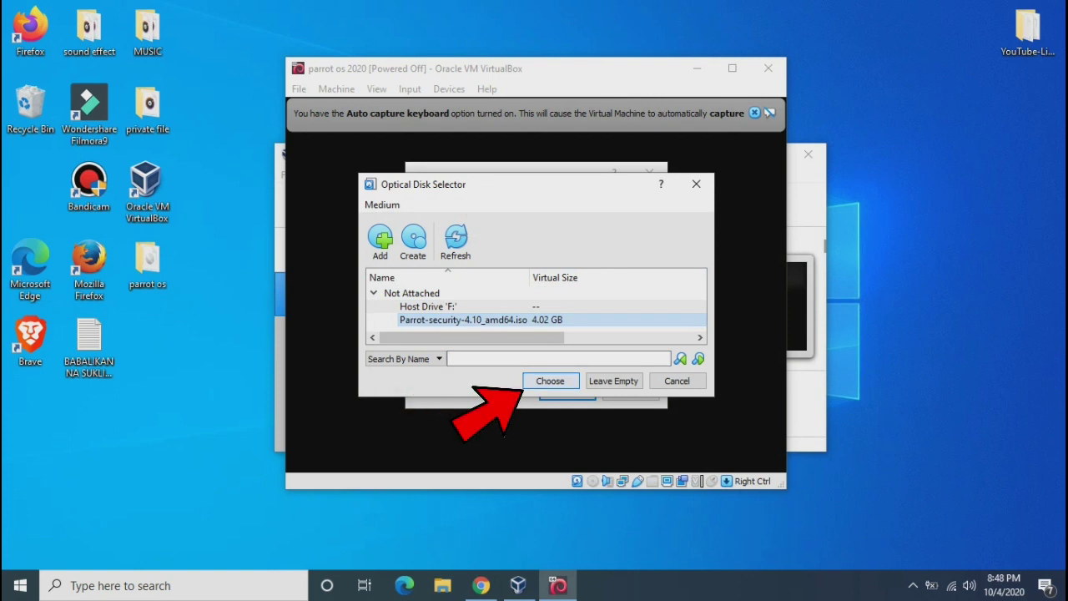
{"action": "left_click", "coordinate": [527, 383]}
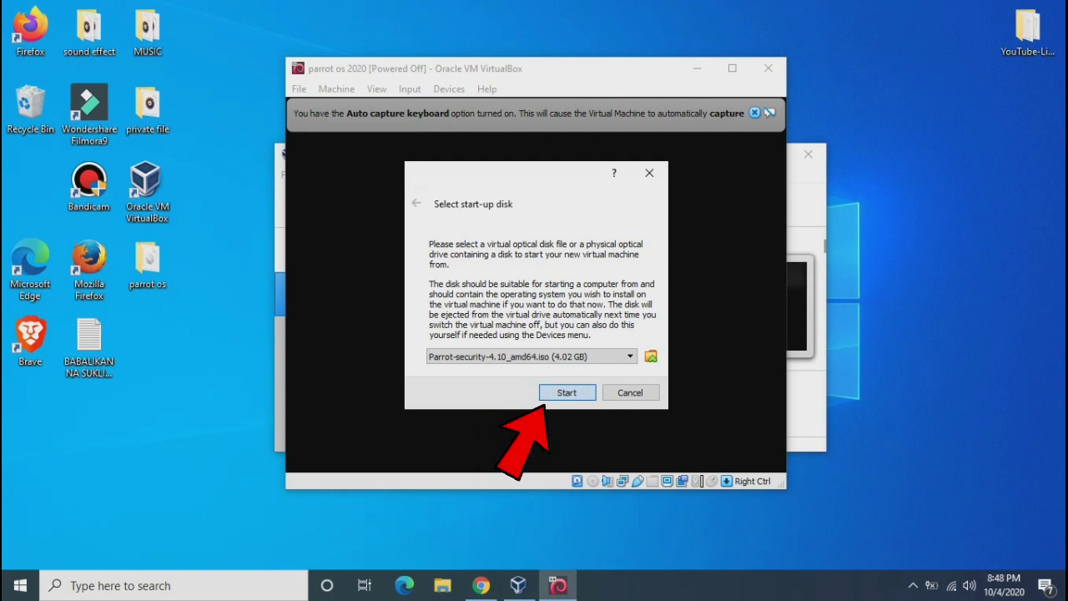
{"action": "left_click", "coordinate": [545, 398]}
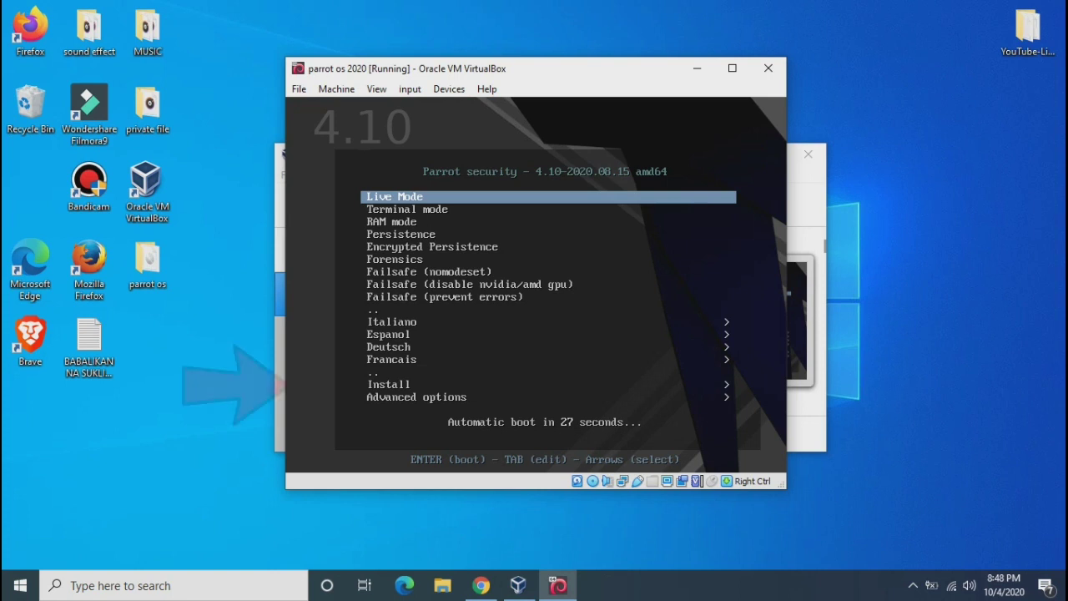
From the Parrot boot menu choose Install, then Install with GTK GUI, and reposition the VM window
{"action": "key", "text": "Down"}
{"action": "key", "text": "Down"}
{"action": "key", "text": "Down"}
{"action": "key", "text": "Down"}
{"action": "key", "text": "Down"}
{"action": "key", "text": "Down"}
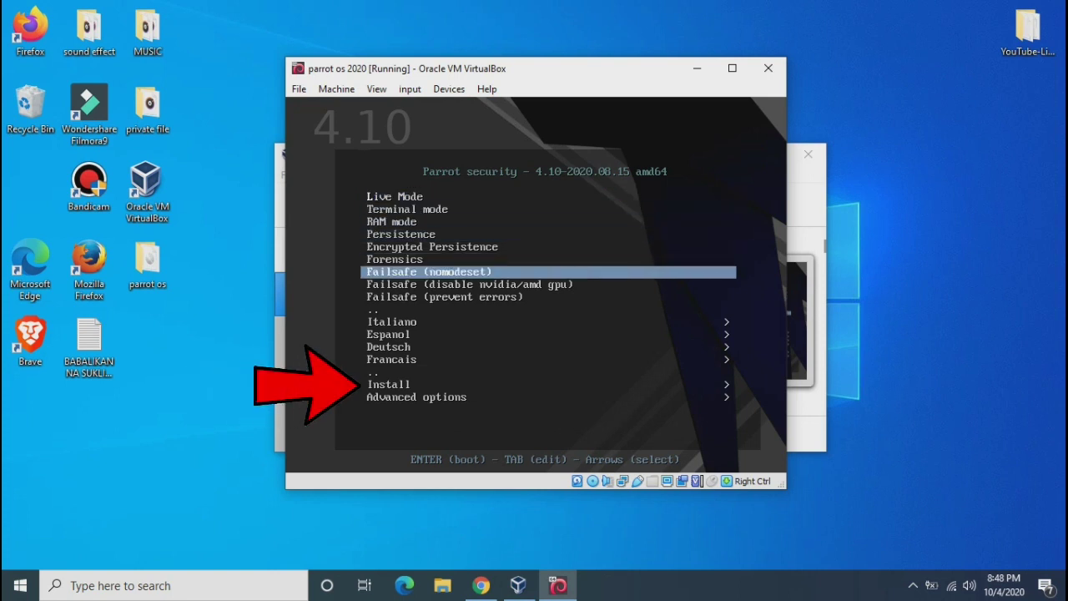
{"action": "key", "text": "Down"}
{"action": "key", "text": "Down"}
{"action": "key", "text": "Down"}
{"action": "key", "text": "Down"}
{"action": "key", "text": "Down"}
{"action": "key", "text": "Down"}
{"action": "key", "text": "Down"}
{"action": "key", "text": "Down"}
{"action": "key", "text": "Down"}
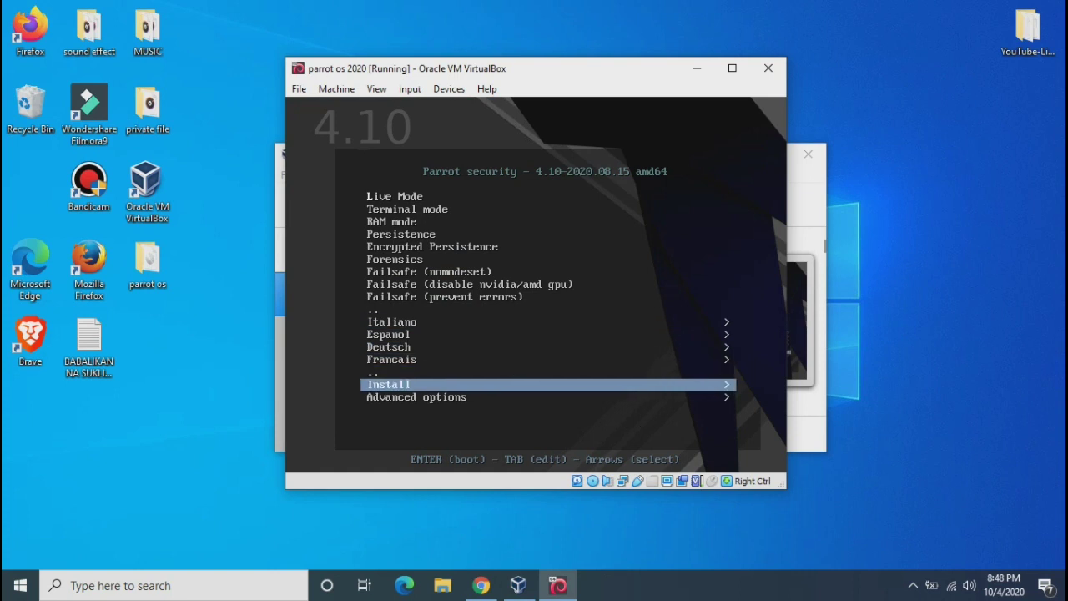
{"action": "key", "text": "Return"}
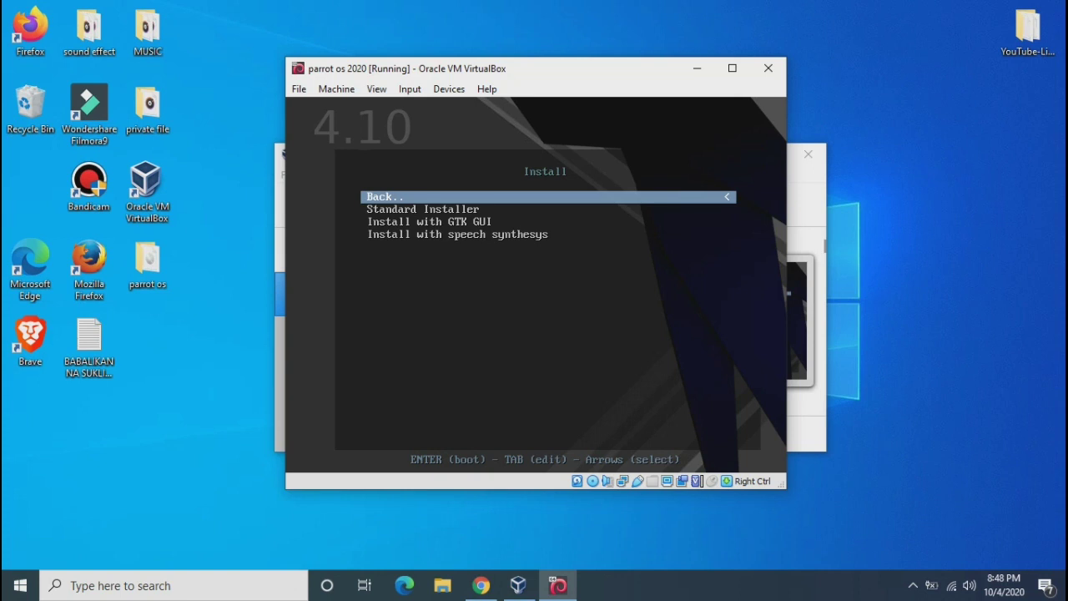
{"action": "key", "text": "Down"}
{"action": "key", "text": "Down"}
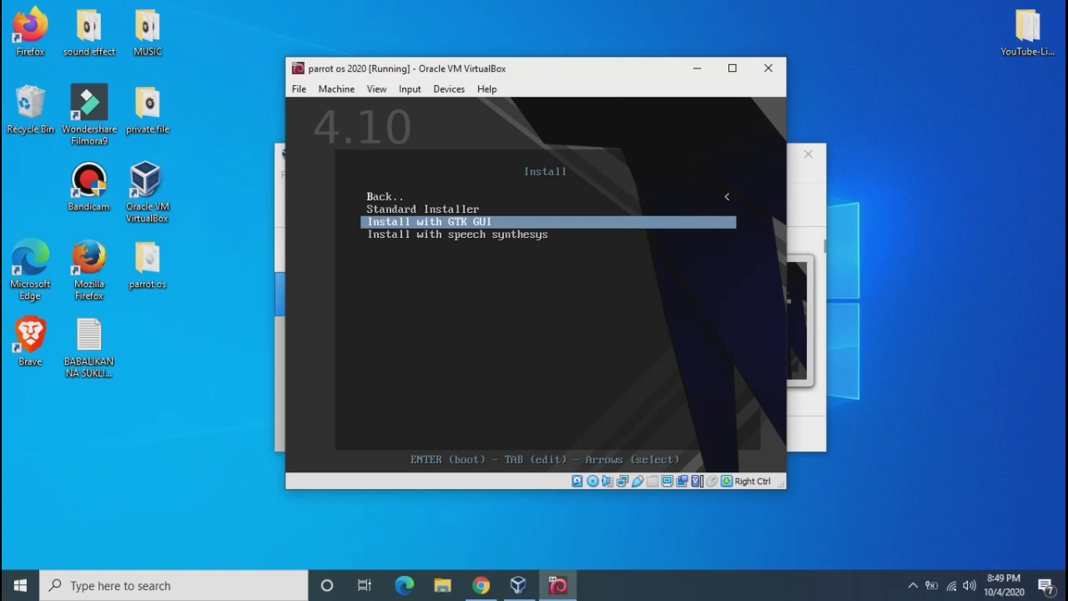
{"action": "key", "text": "Return"}
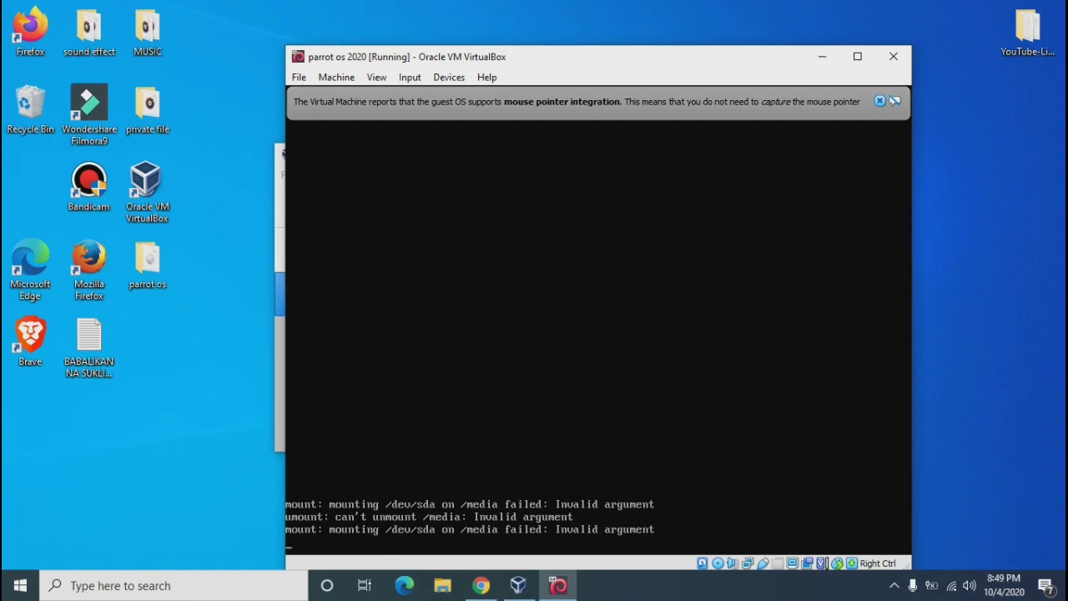
{"action": "left_click_drag", "start_coordinate": [556, 59], "coordinate": [508, 32]}
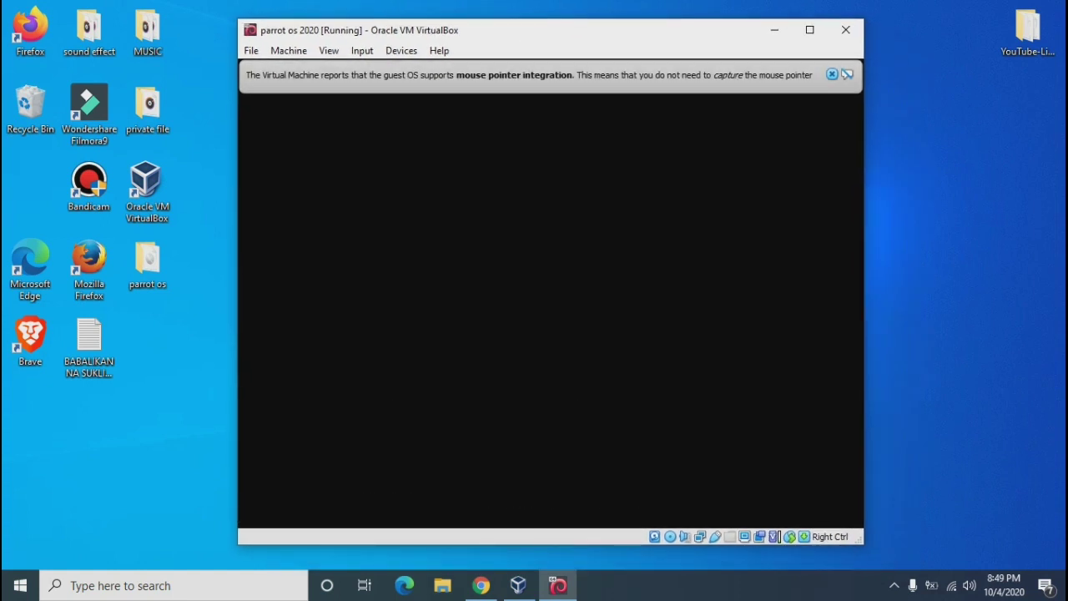
Dismiss the mouse integration notice and accept English, United States and the American English keymap
{"action": "left_click", "coordinate": [831, 74]}
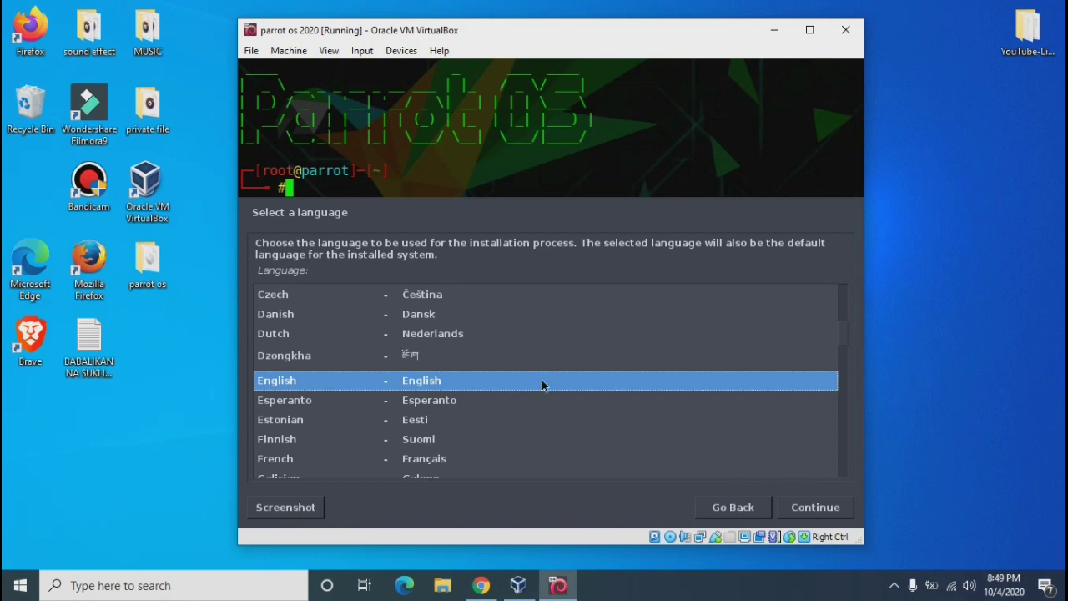
{"action": "left_click", "coordinate": [816, 507]}
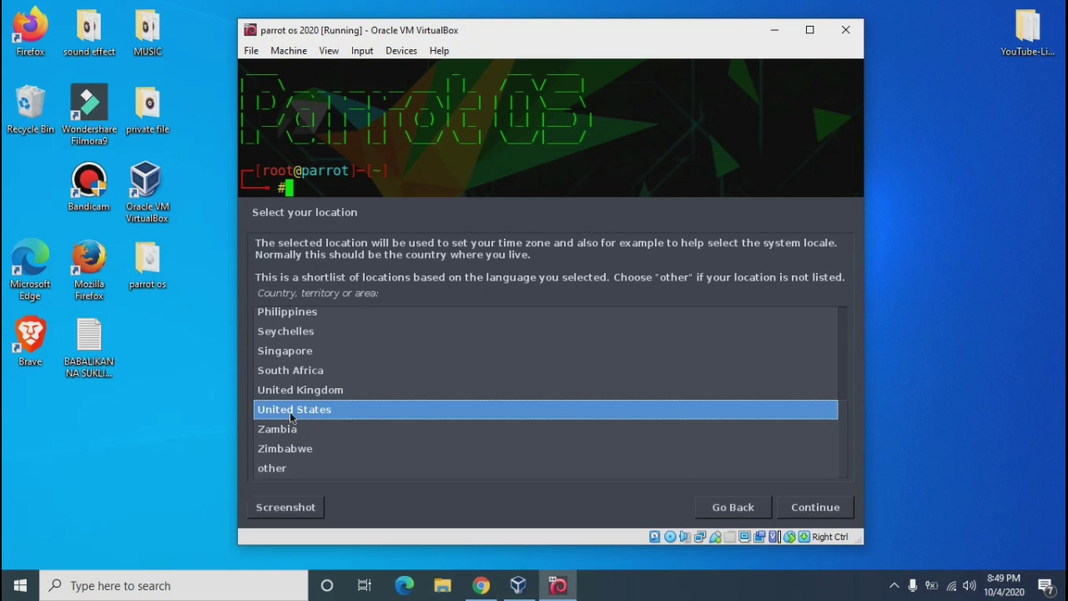
{"action": "left_click", "coordinate": [802, 509]}
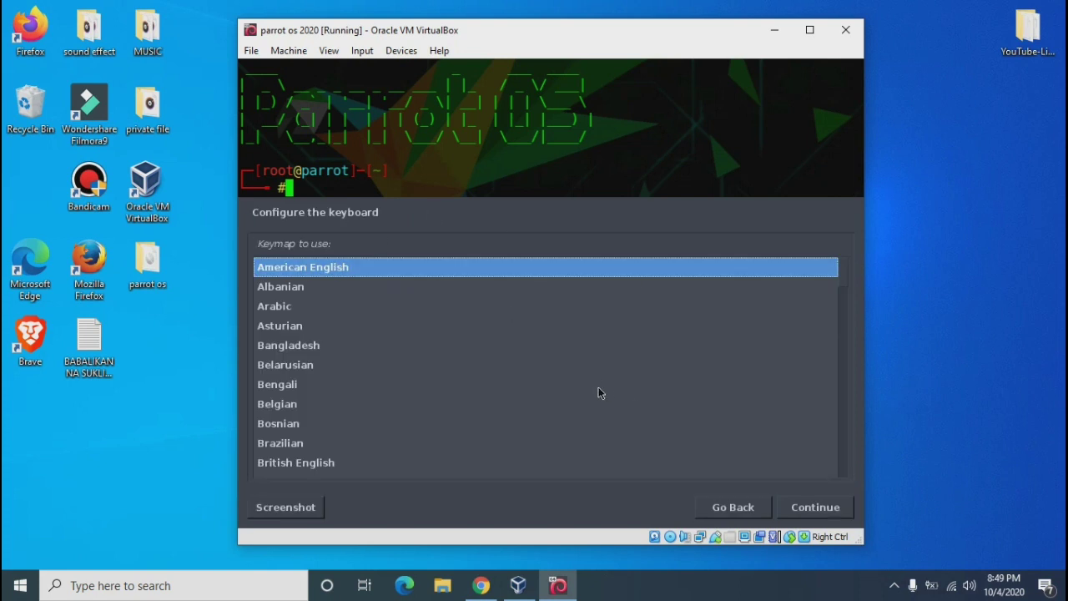
{"action": "left_click", "coordinate": [818, 514]}
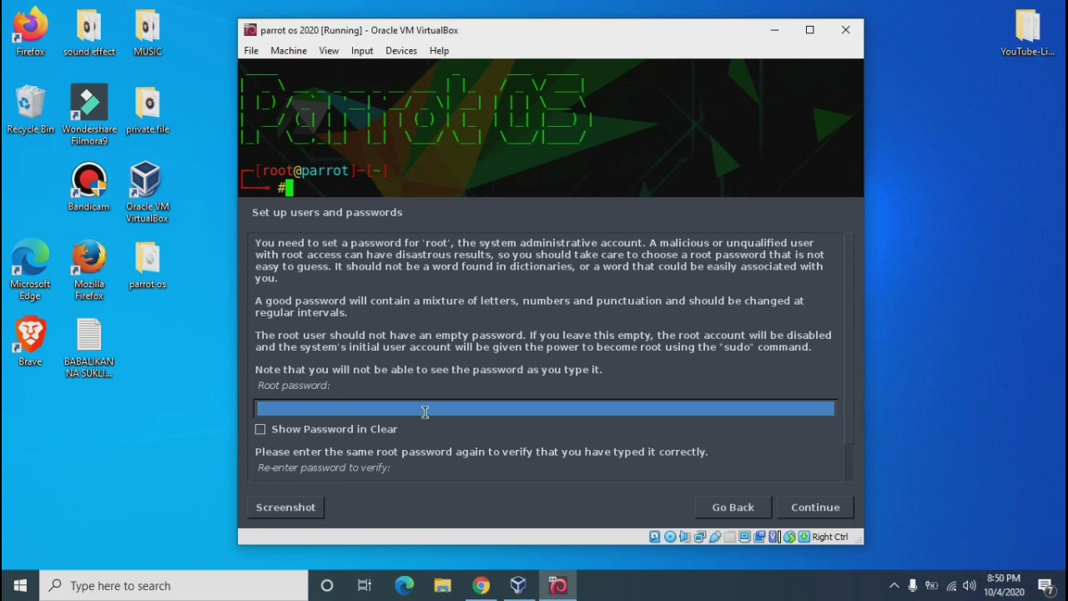
Type the root password, briefly show it in clear text, and try to continue
{"action": "type", "text": "oot"}
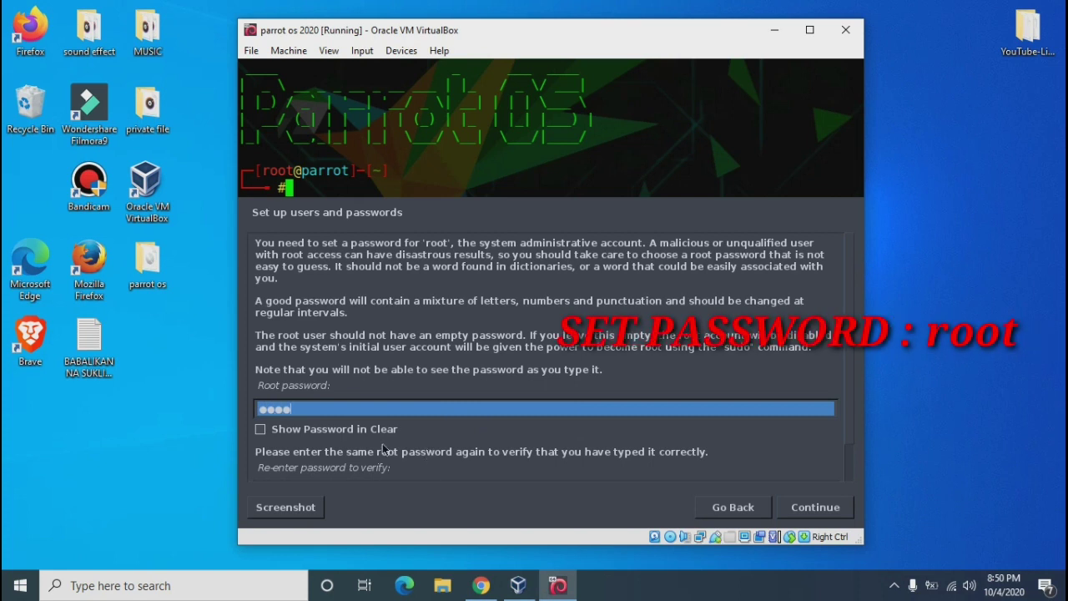
{"action": "left_click", "coordinate": [260, 429]}
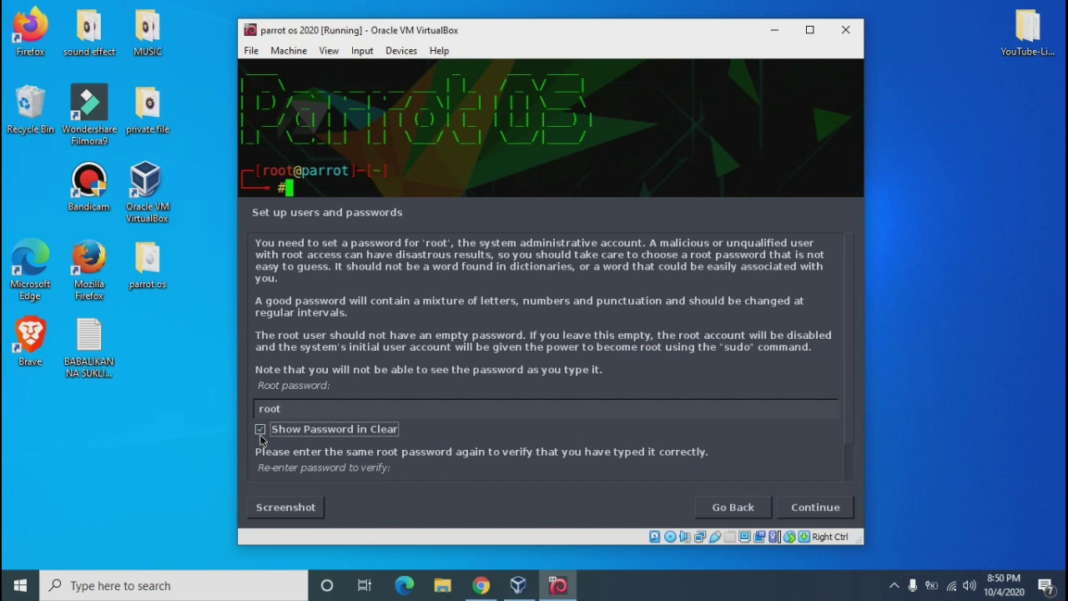
{"action": "left_click", "coordinate": [260, 430]}
{"action": "left_click", "coordinate": [801, 508]}
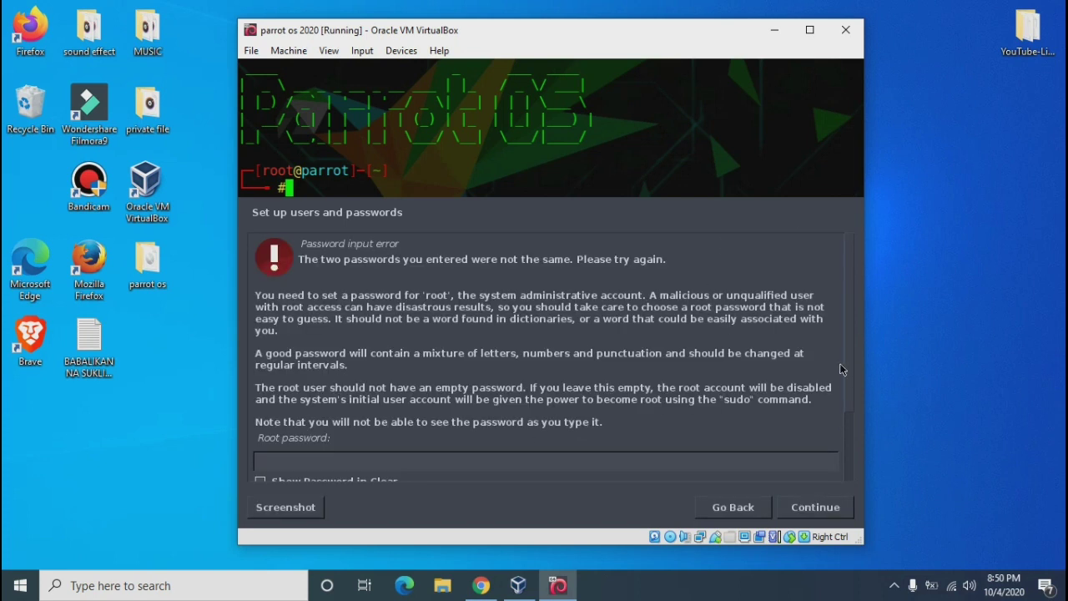
{"action": "scroll", "coordinate": [848, 346], "scroll_direction": "down", "scroll_amount": 2}
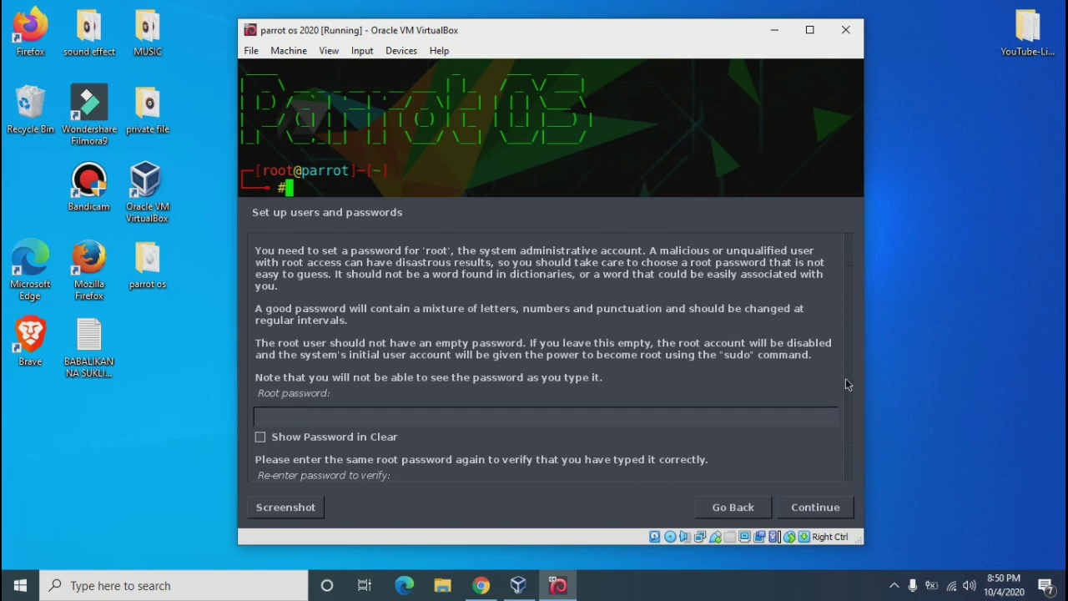
{"action": "scroll", "coordinate": [845, 384], "scroll_direction": "down", "scroll_amount": 2}
Retype the root password, check it in clear, re-enter it to confirm, and continue
{"action": "left_click", "coordinate": [369, 361]}
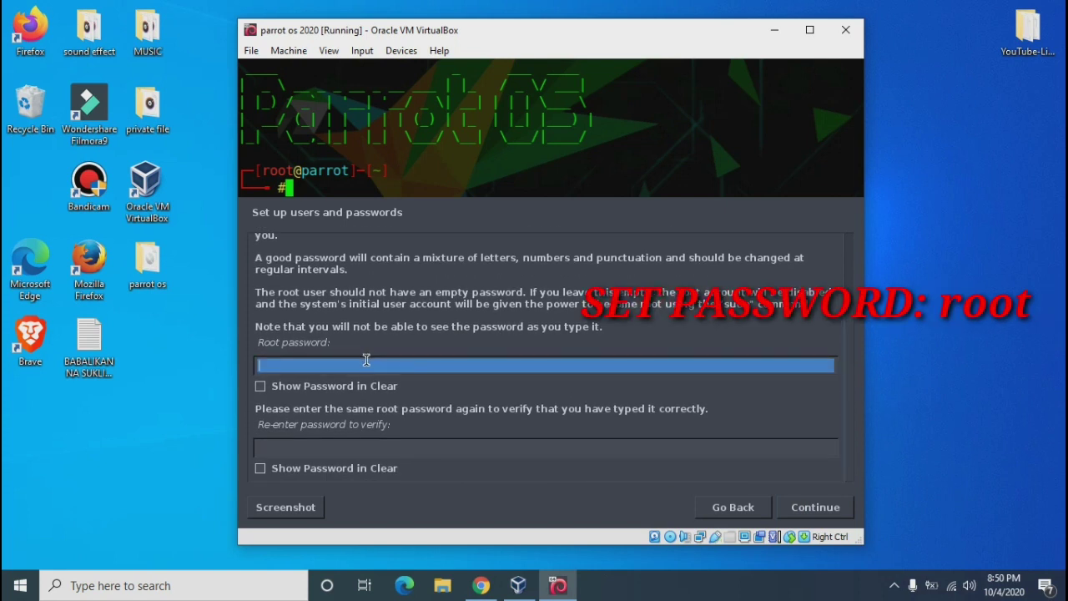
{"action": "type", "text": "root"}
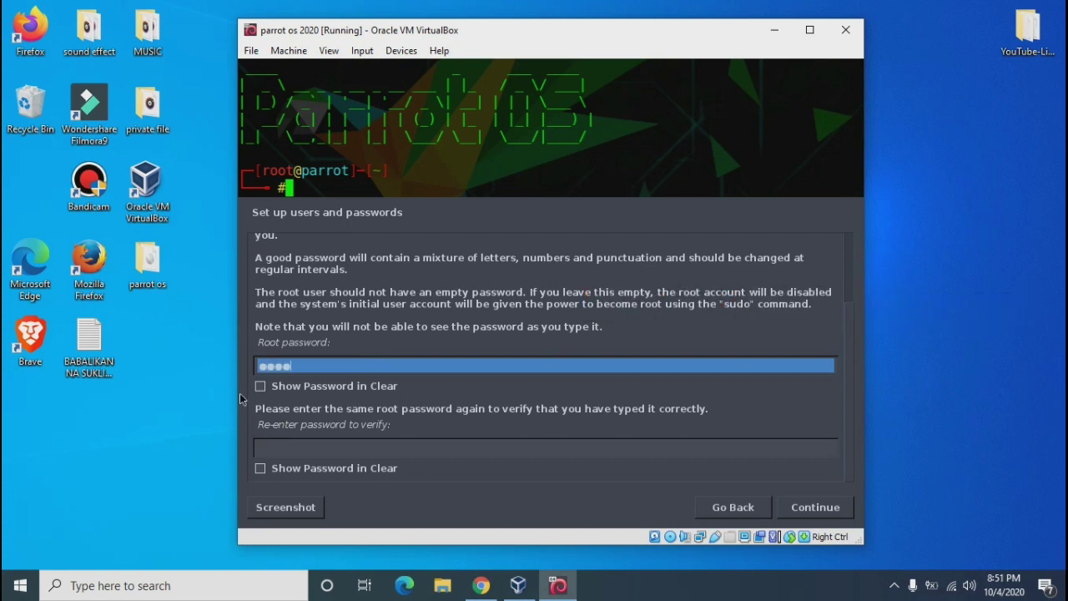
{"action": "left_click", "coordinate": [261, 386]}
{"action": "left_click", "coordinate": [261, 386]}
{"action": "left_click", "coordinate": [261, 386]}
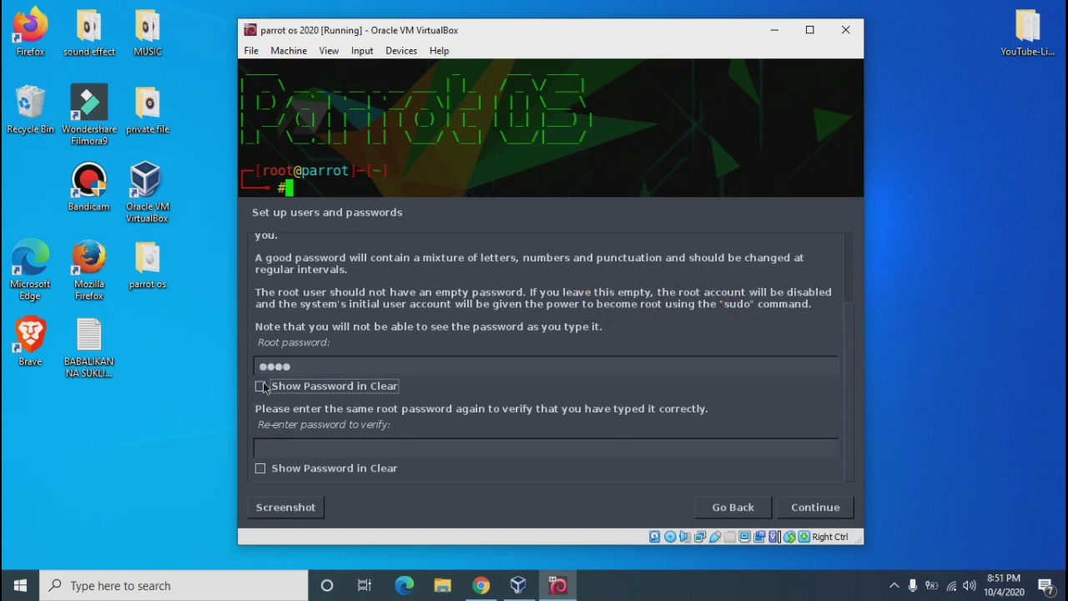
{"action": "left_click", "coordinate": [261, 386]}
{"action": "left_click", "coordinate": [261, 386]}
{"action": "left_click", "coordinate": [279, 444]}
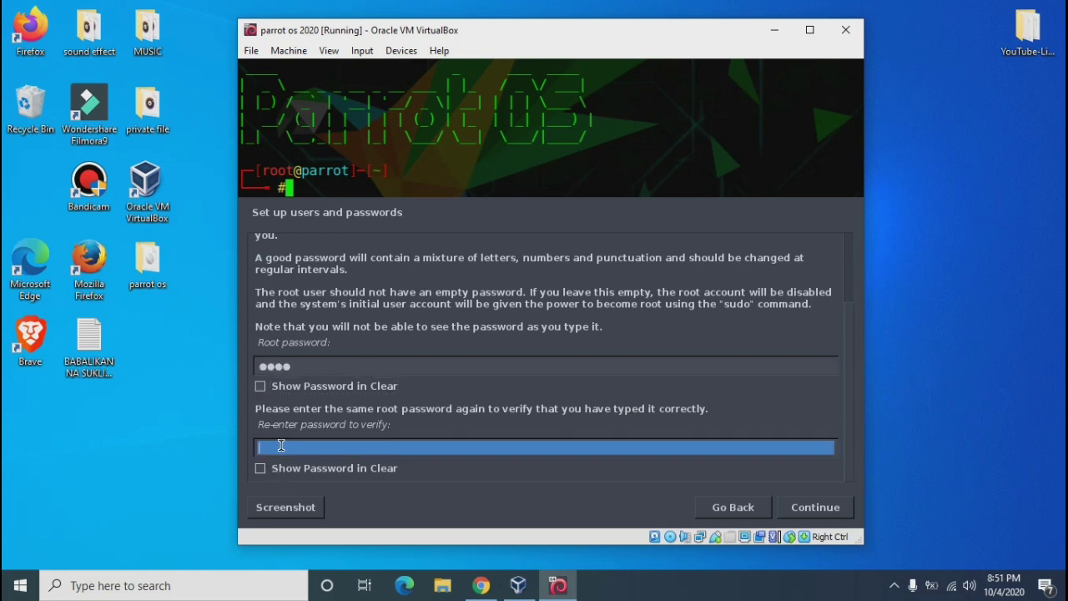
{"action": "type", "text": "root"}
{"action": "left_click", "coordinate": [811, 509]}
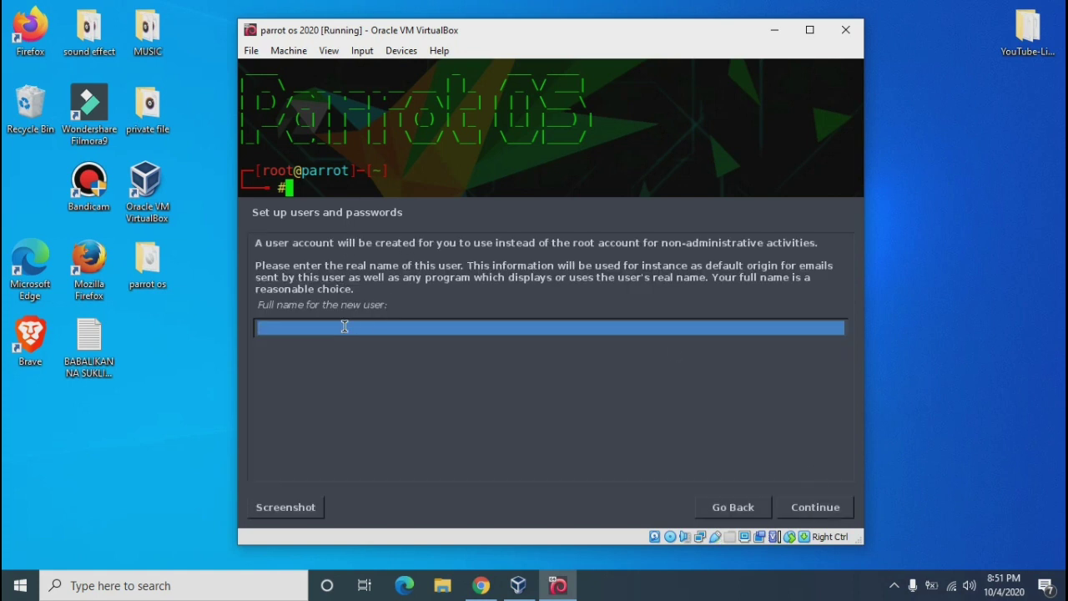
Enter the new user's full name and accept the suggested username
{"action": "type", "text": "vhonak vlog"}
{"action": "left_click", "coordinate": [816, 511]}
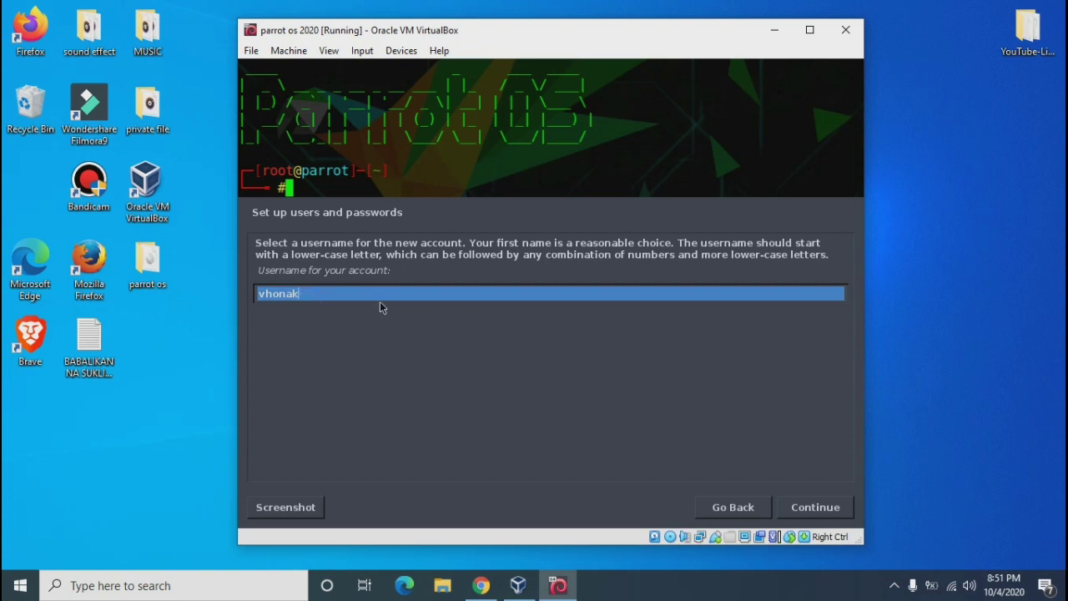
{"action": "left_click", "coordinate": [806, 511]}
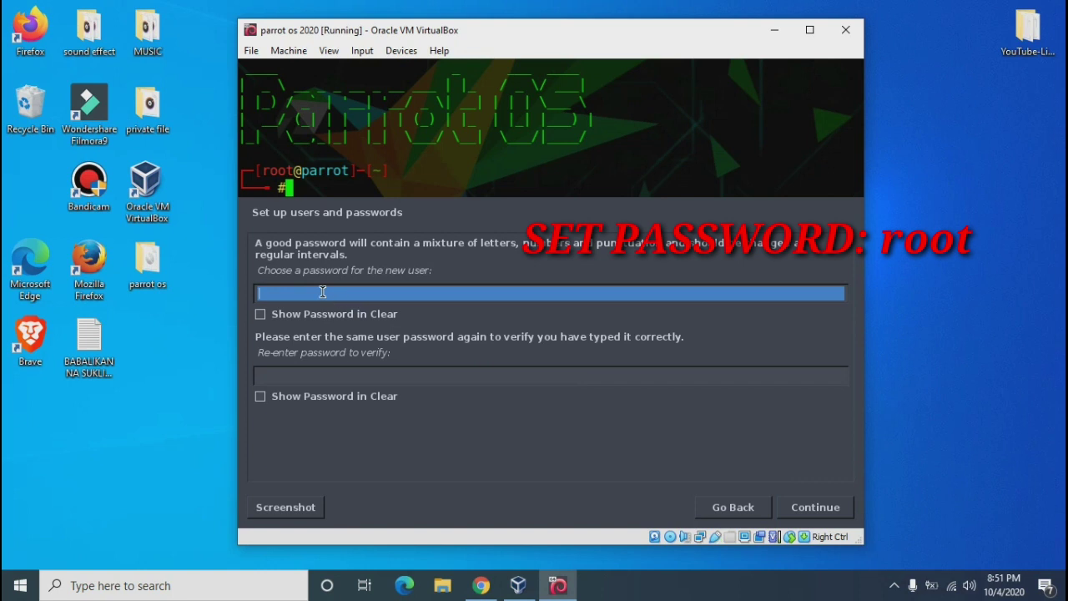
Set the new user's password, re-enter it to verify, and continue
{"action": "type", "text": "root"}
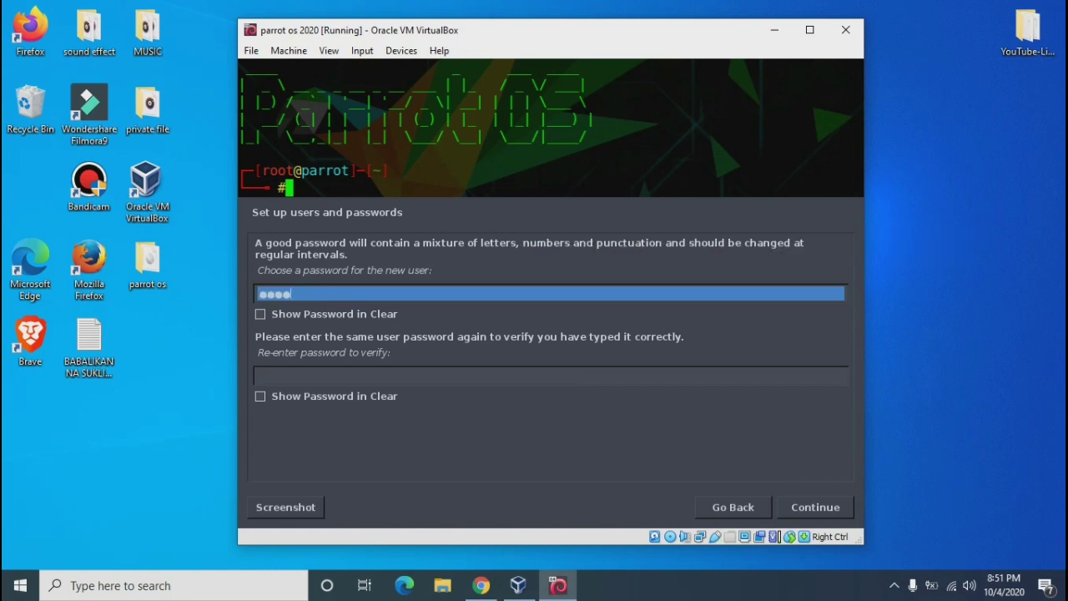
{"action": "left_click", "coordinate": [282, 370]}
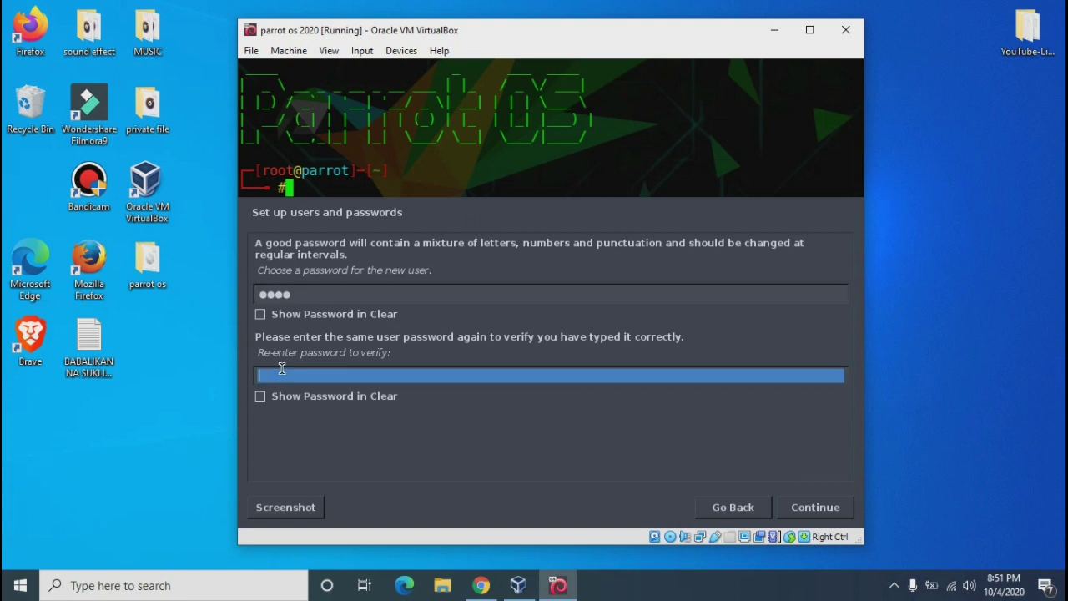
{"action": "type", "text": "root"}
{"action": "left_click", "coordinate": [809, 507]}
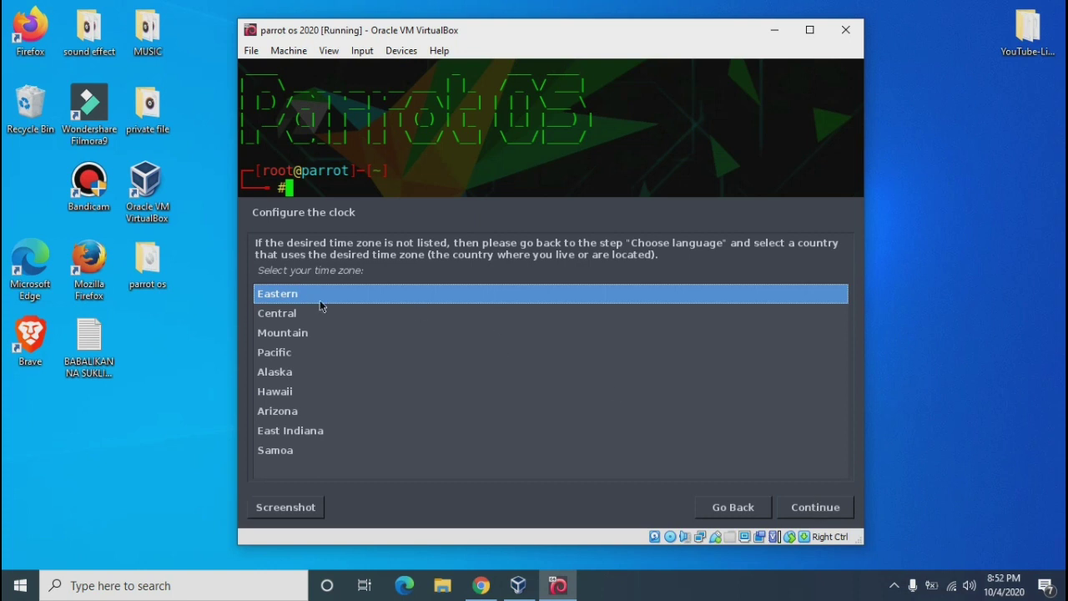
Keep Eastern as the time zone on Configure the clock and continue
{"action": "left_click", "coordinate": [803, 508]}
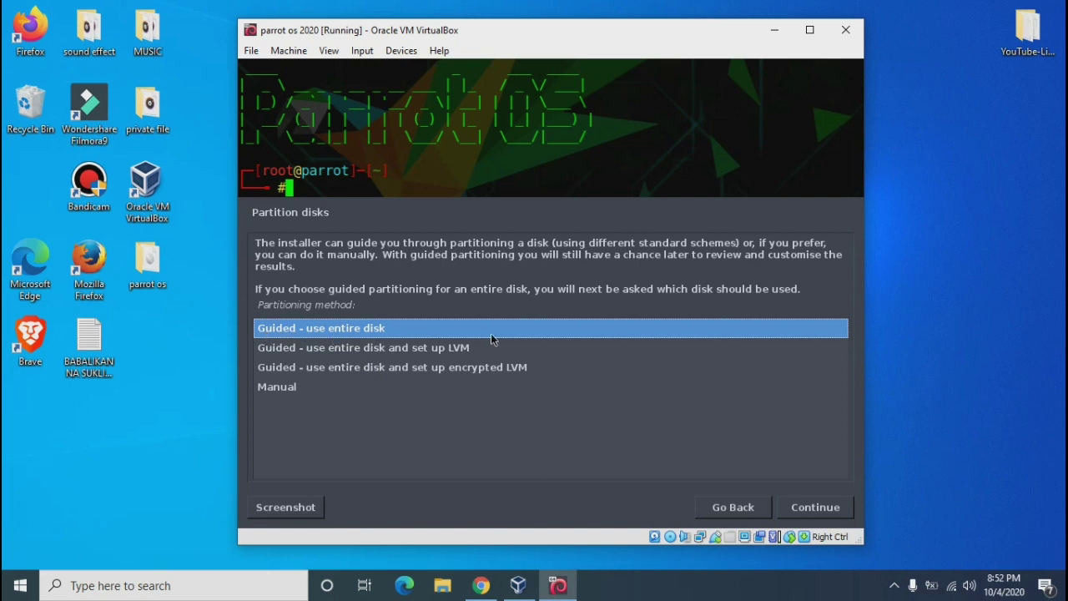
Guided-partition the 98.8 GB SCSI1 disk as one partition, skip swap, and write the changes
{"action": "left_click", "coordinate": [808, 507]}
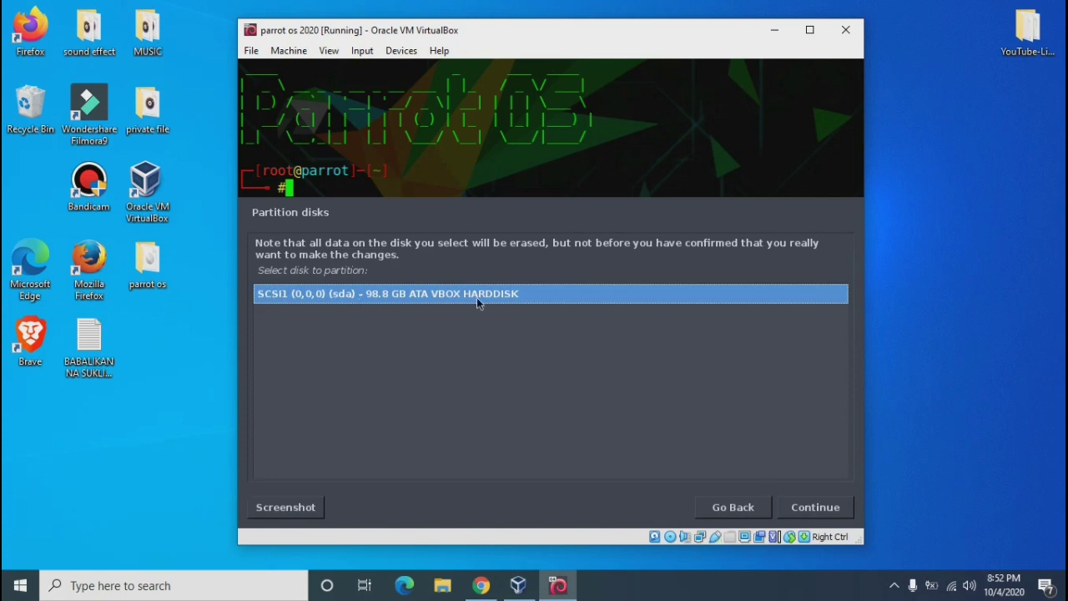
{"action": "left_click", "coordinate": [808, 507]}
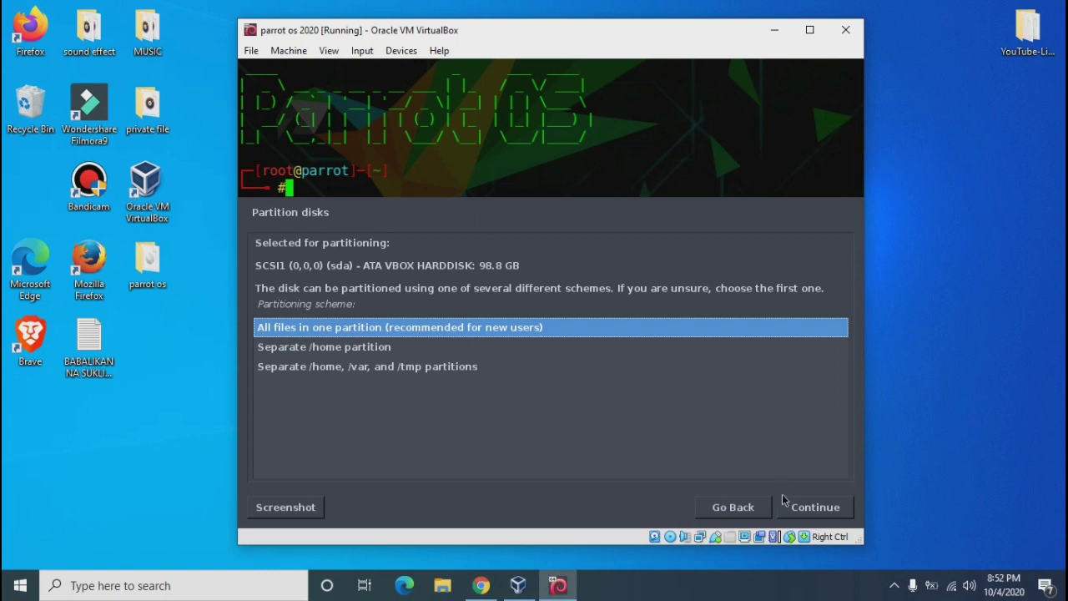
{"action": "left_click", "coordinate": [827, 511]}
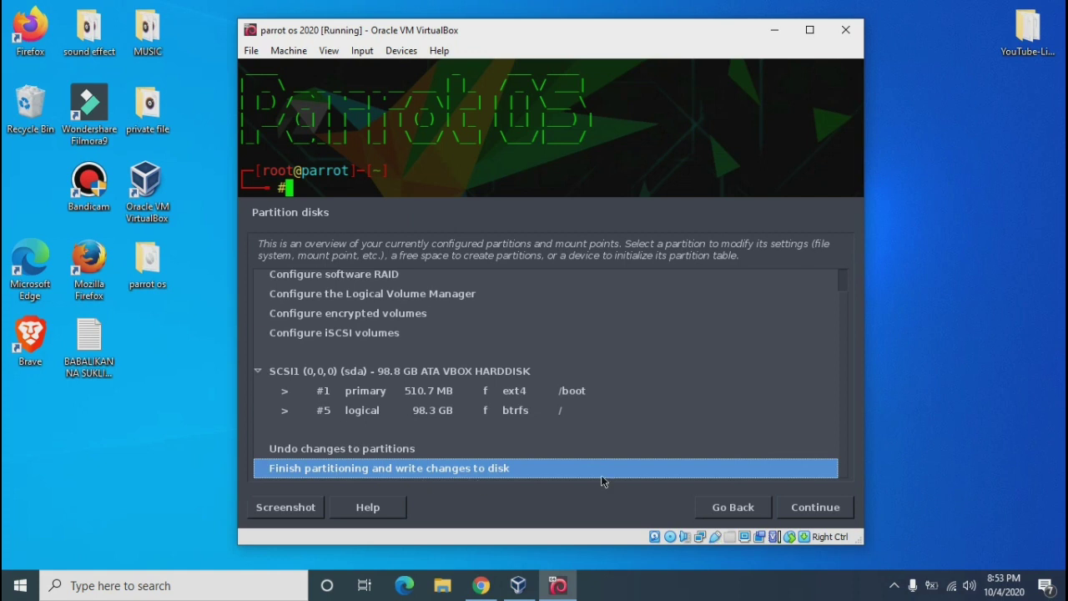
{"action": "left_click", "coordinate": [811, 512]}
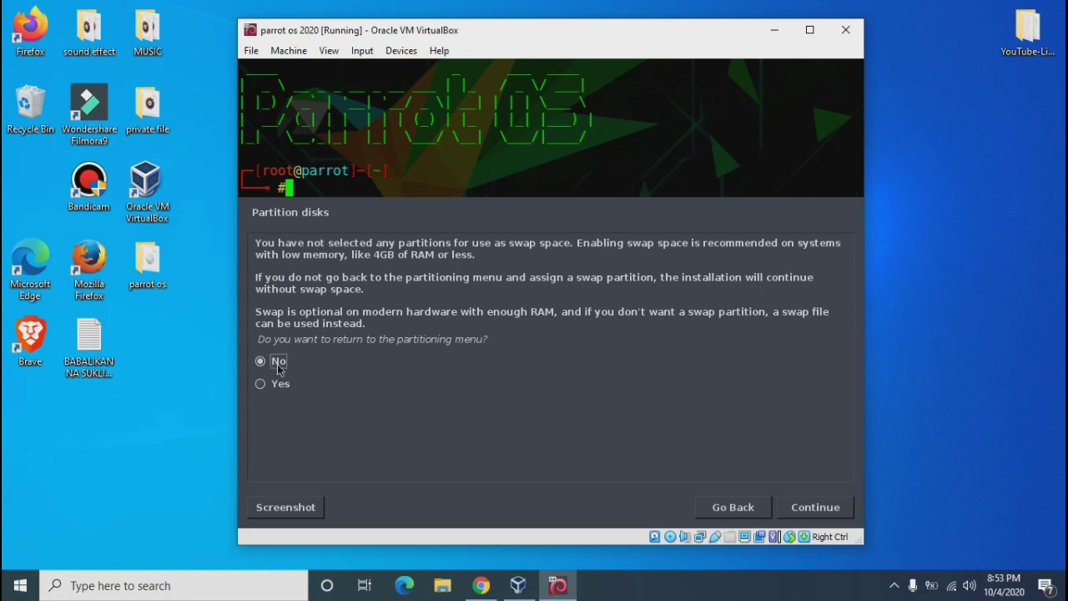
{"action": "left_click", "coordinate": [801, 506]}
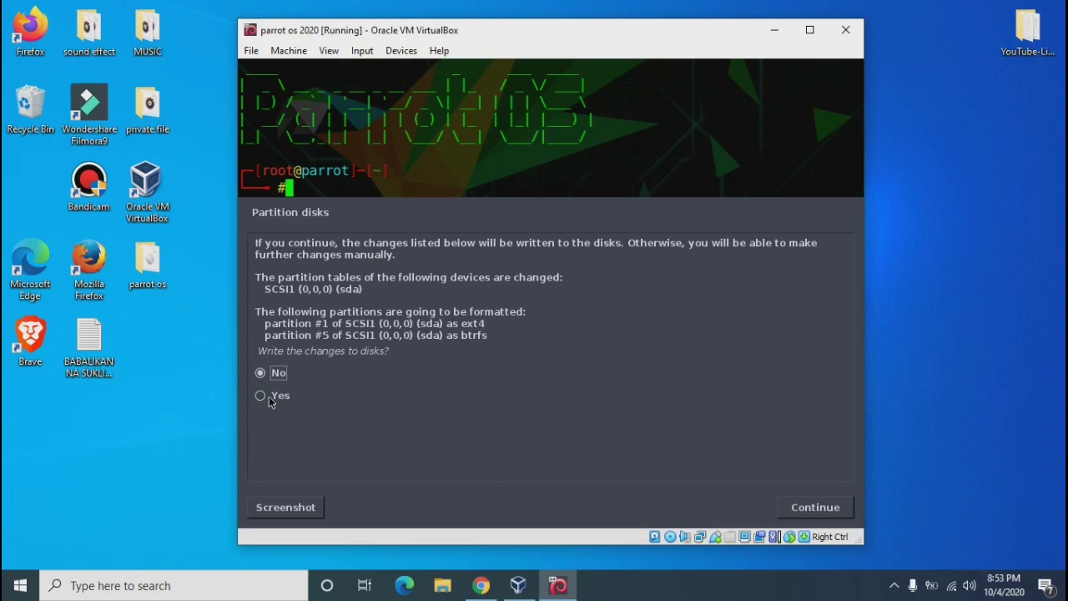
{"action": "left_click", "coordinate": [264, 396]}
{"action": "left_click", "coordinate": [839, 508]}
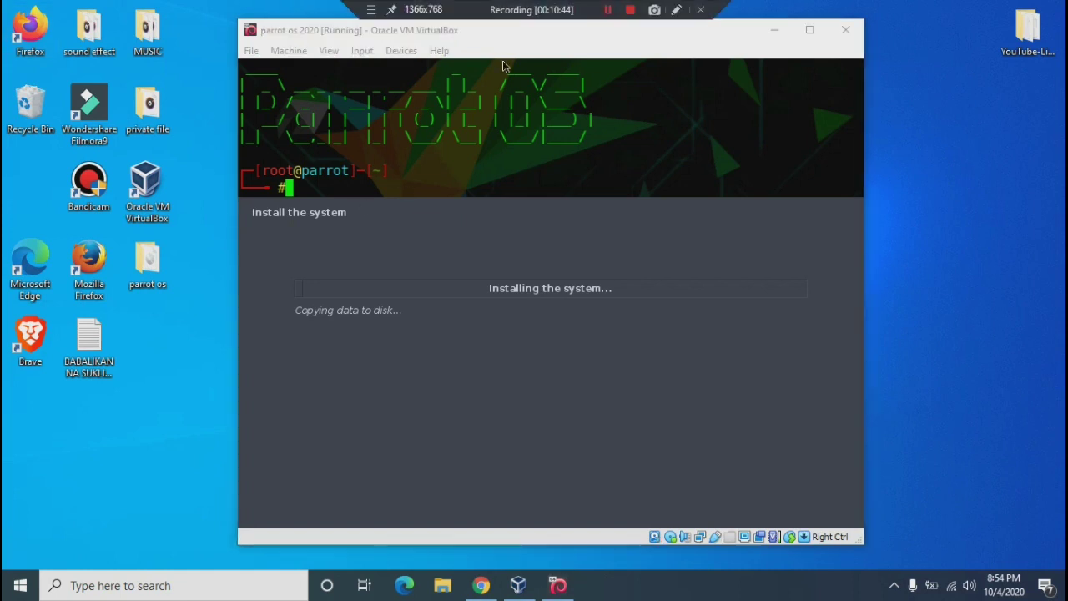
Wait while the installer copies the system to disk, then maximize the VM window
{"action": "key", "text": "shift+F12"}
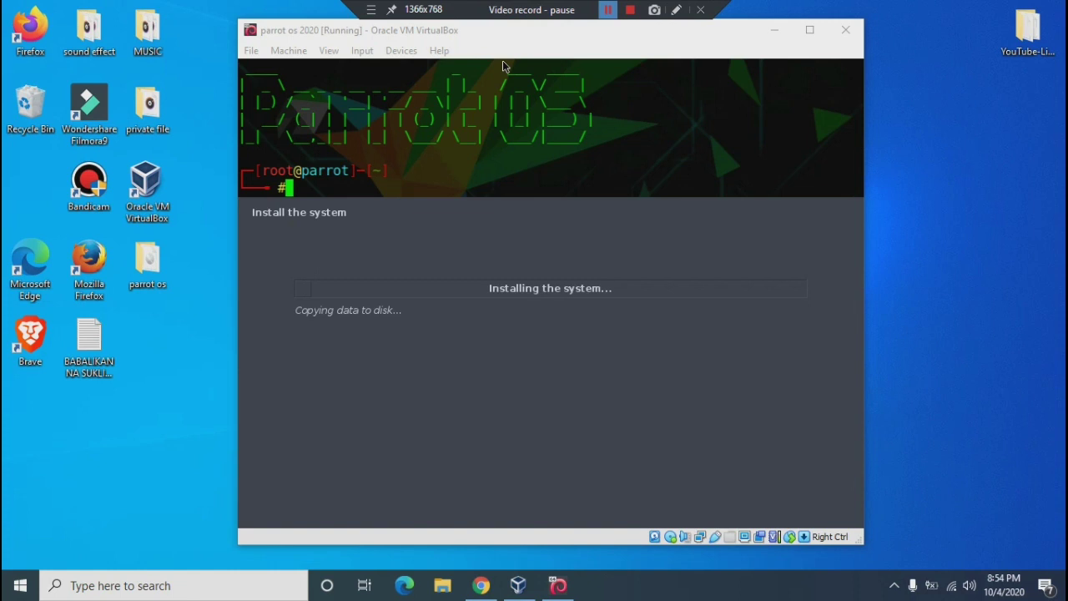
{"action": "key", "text": "shift+F12"}
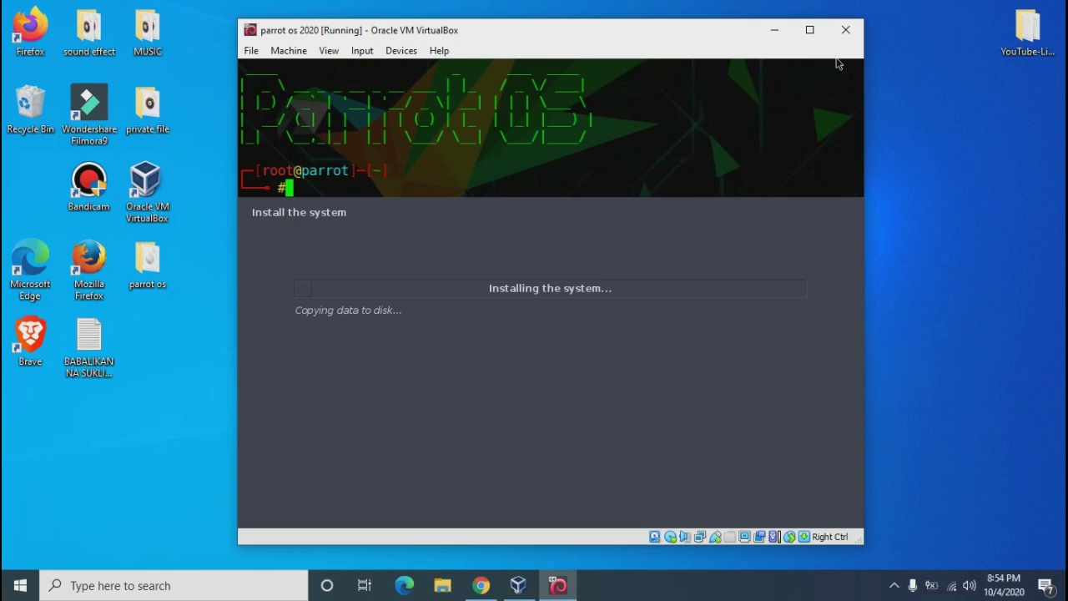
{"action": "left_click", "coordinate": [809, 30]}
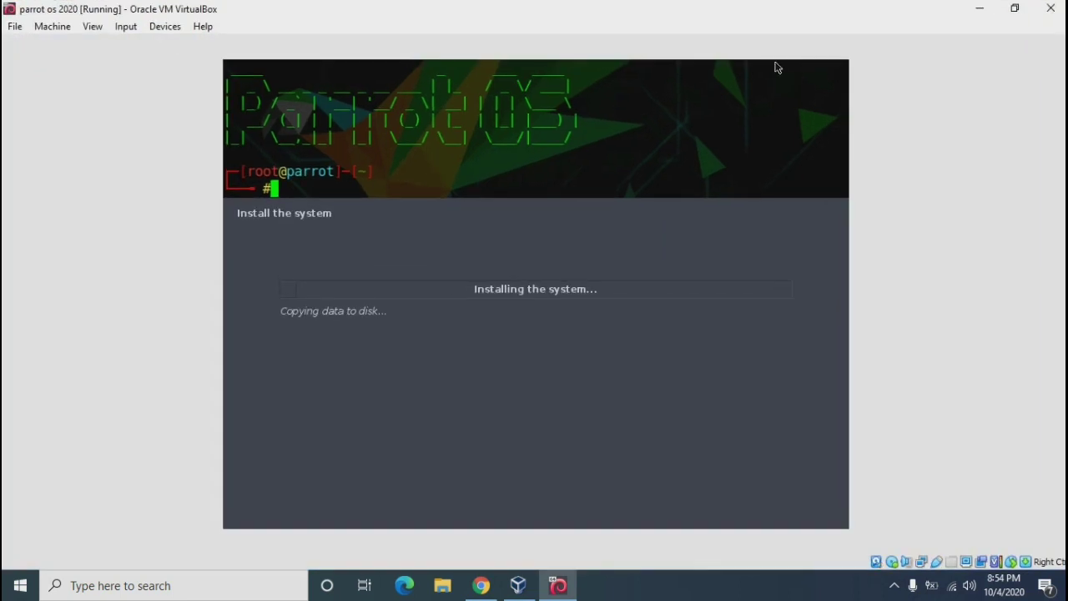
Restore the VM window size and log in at the Parrot screen with the user's password
{"action": "left_click", "coordinate": [1015, 8]}
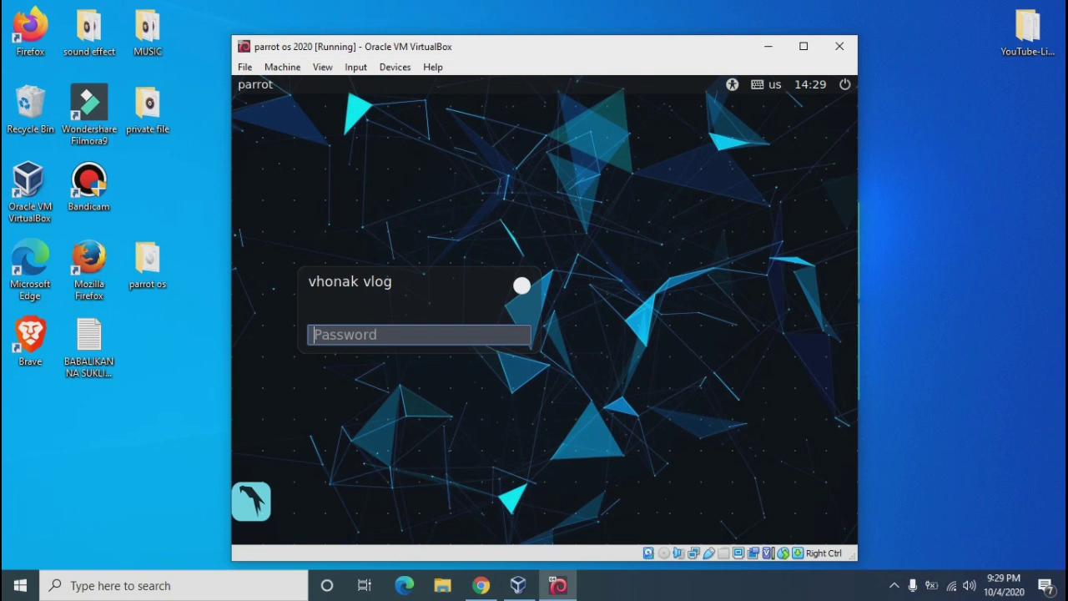
{"action": "type", "text": "****"}
{"action": "key", "text": "Return"}
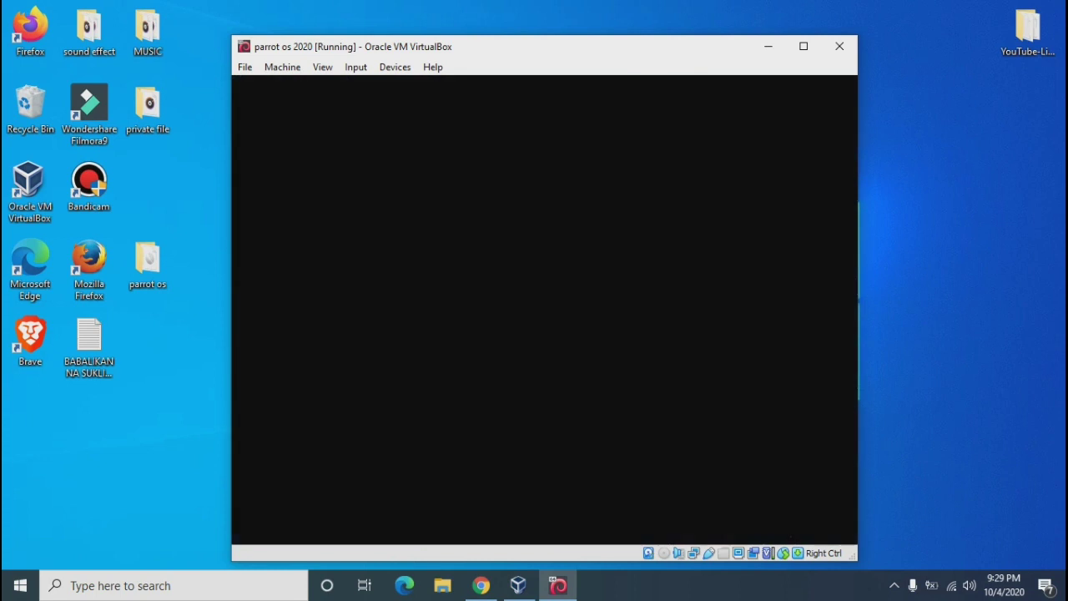